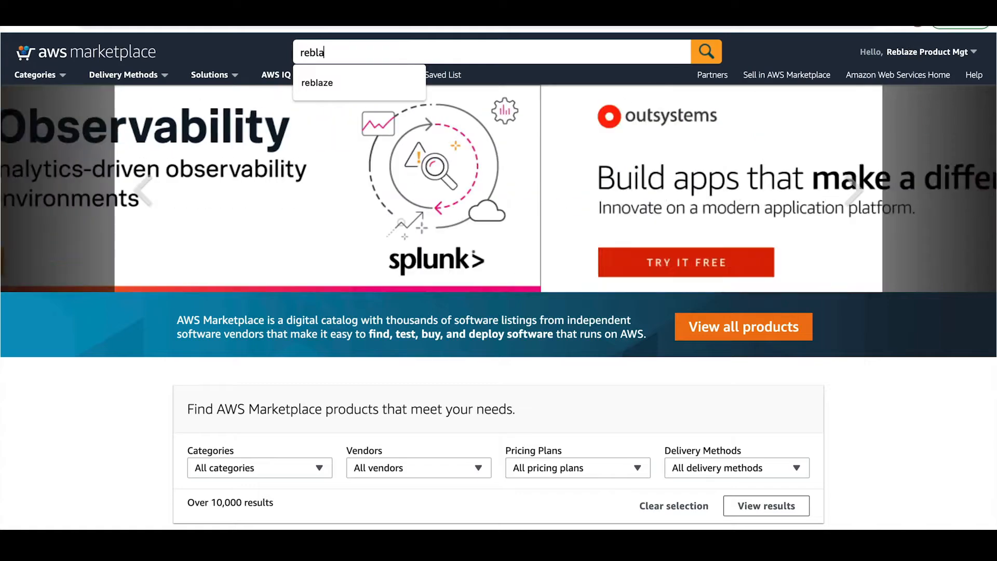
Run an AWS Marketplace search for reblaze
{"action": "key", "text": "Return"}
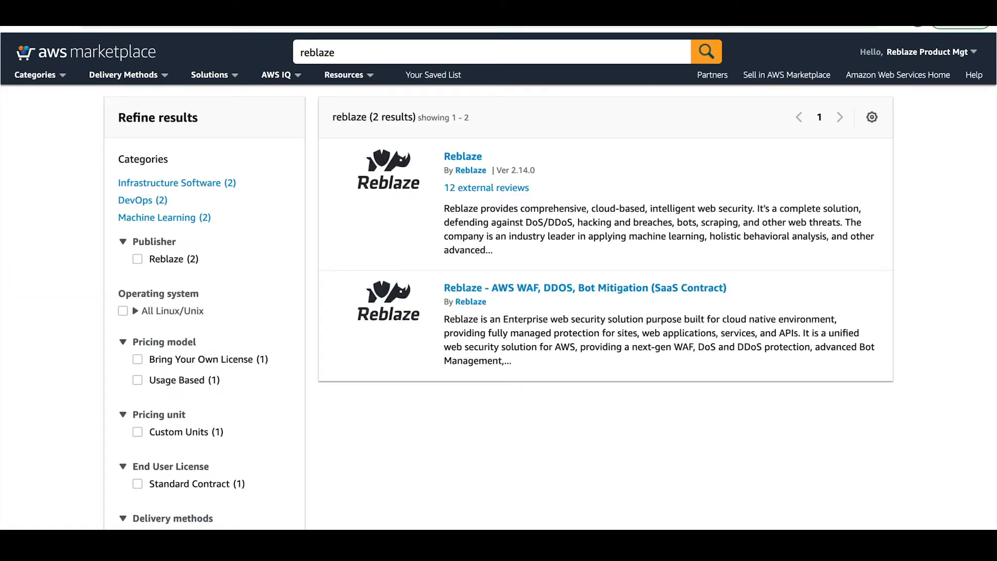
Open the 'Reblaze - AWS WAF, DDOS, Bot Mitigation (SaaS Contract)' listing
{"action": "left_click", "coordinate": [513, 289]}
{"action": "scroll", "coordinate": [570, 243], "scroll_direction": "down", "scroll_amount": 1}
{"action": "scroll", "coordinate": [569, 242], "scroll_direction": "down", "scroll_amount": 10}
{"action": "scroll", "coordinate": [568, 248], "scroll_direction": "down", "scroll_amount": 2}
{"action": "scroll", "coordinate": [568, 248], "scroll_direction": "up", "scroll_amount": 12}
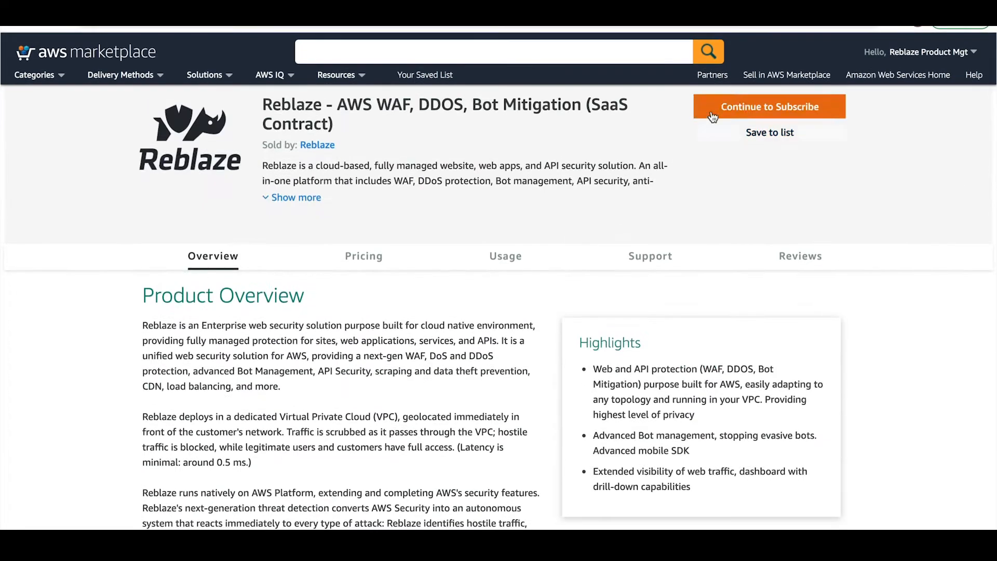
Continue to subscribe and choose the Standard contract option (1 unit, $0.01, 1 month)
{"action": "left_click", "coordinate": [711, 107]}
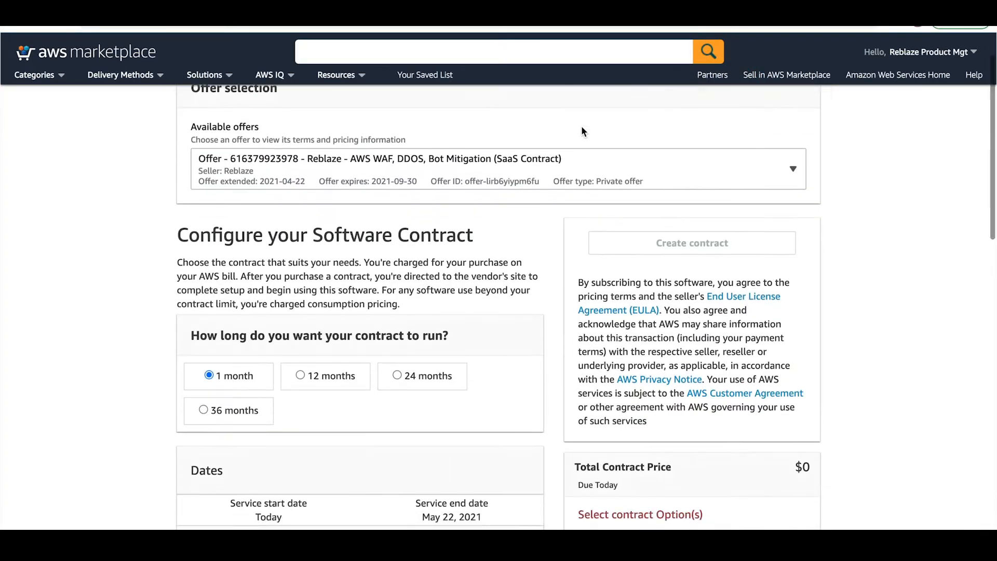
{"action": "scroll", "coordinate": [539, 224], "scroll_direction": "down", "scroll_amount": 4}
{"action": "scroll", "coordinate": [539, 224], "scroll_direction": "down", "scroll_amount": 4}
{"action": "left_click", "coordinate": [213, 351]}
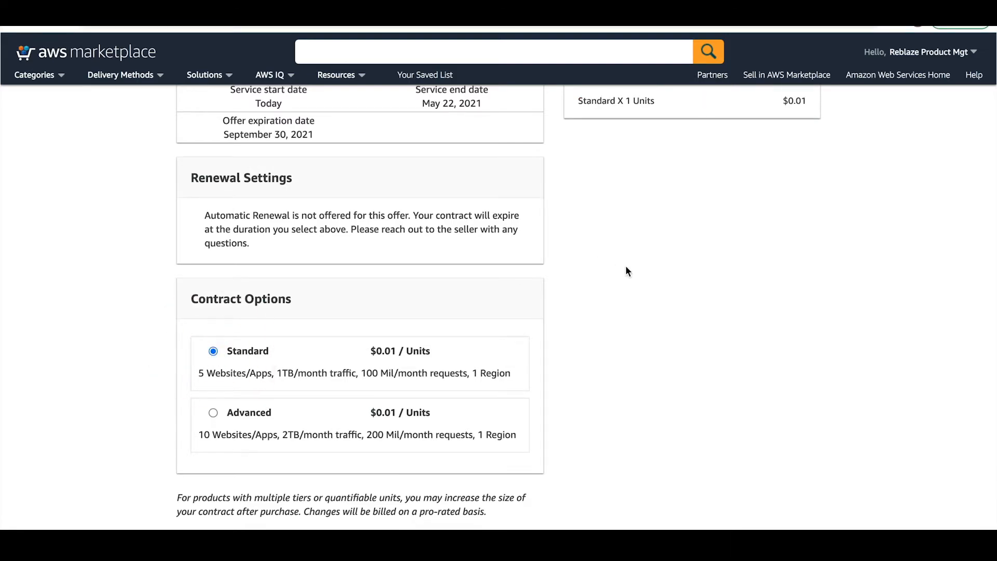
{"action": "scroll", "coordinate": [625, 270], "scroll_direction": "up", "scroll_amount": 8}
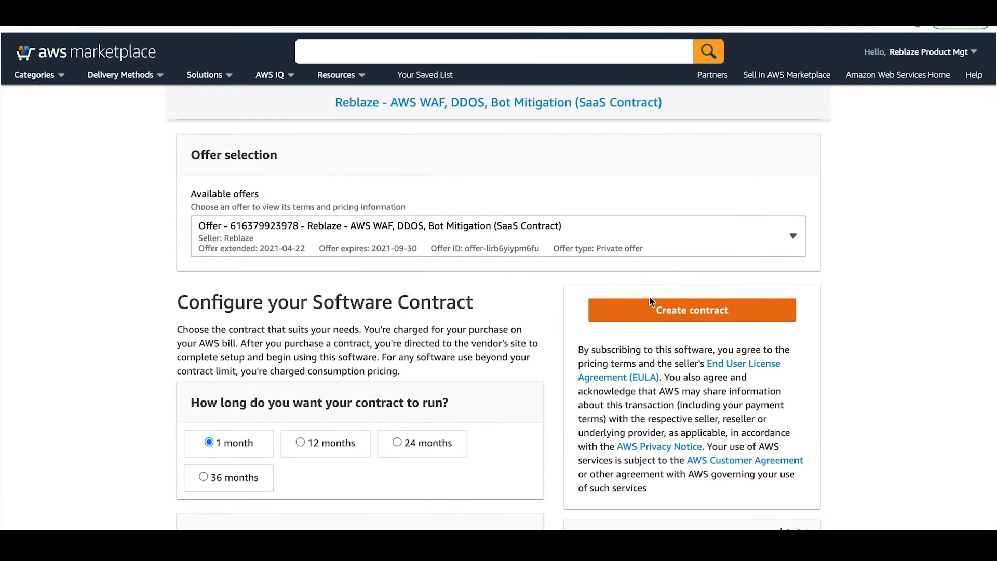
Create and pay for the one-month Standard contract, then go to Reblaze account setup
{"action": "left_click", "coordinate": [650, 304]}
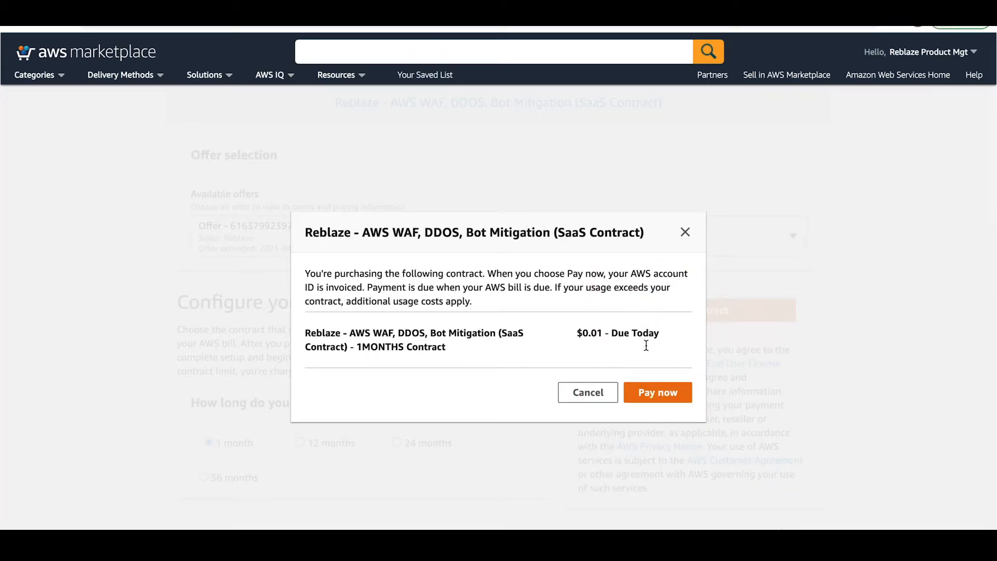
{"action": "left_click", "coordinate": [658, 399]}
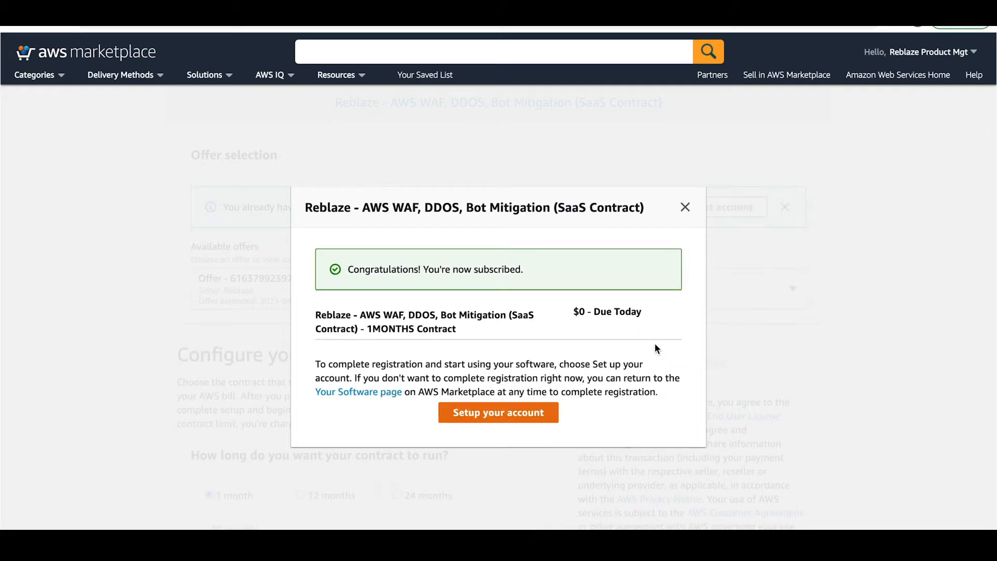
{"action": "left_click", "coordinate": [532, 418]}
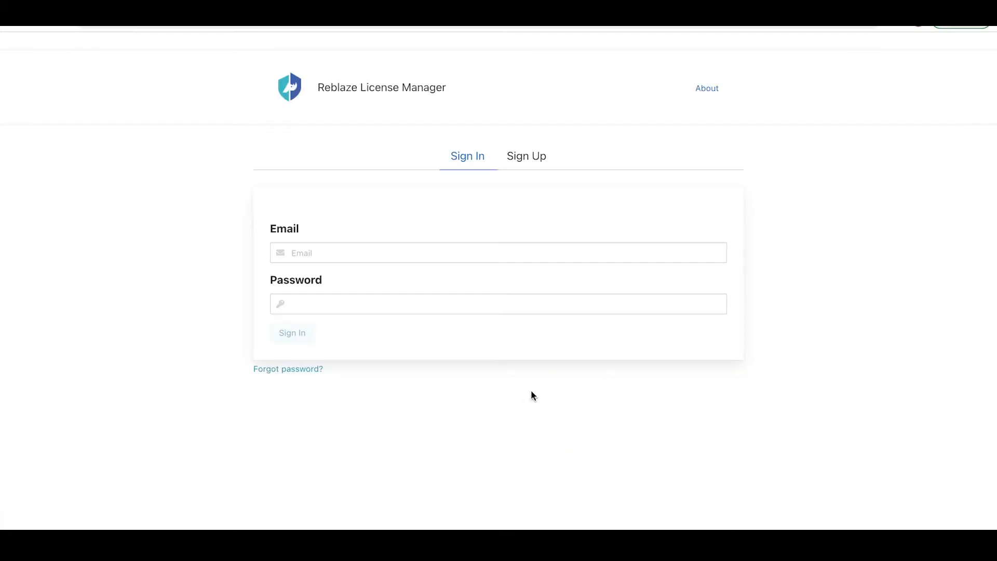
Sign up with company name reblaze, plus the user's full name, e-mail and mobile number
{"action": "left_click", "coordinate": [525, 162]}
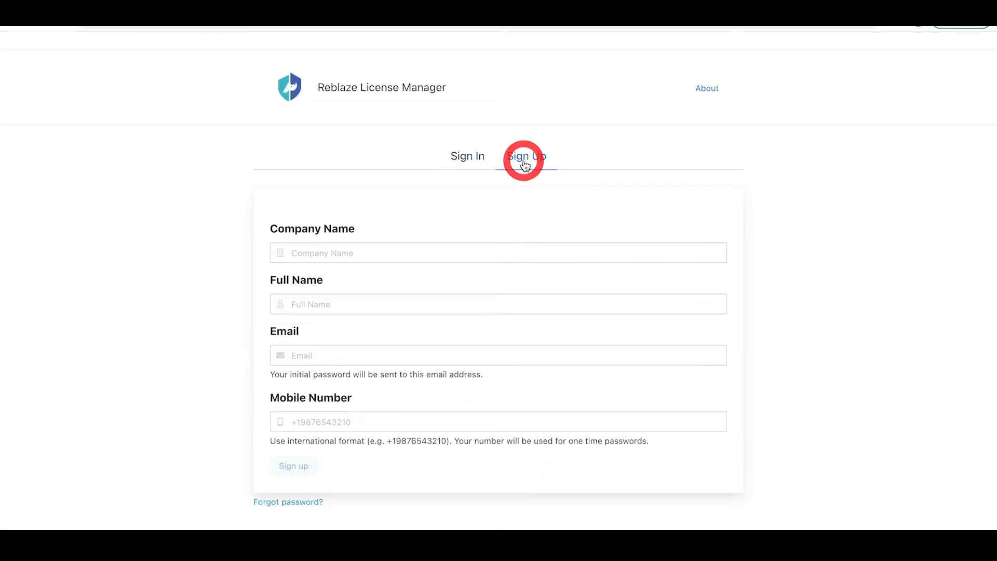
{"action": "left_click", "coordinate": [406, 246]}
{"action": "type", "text": "reblaze"}
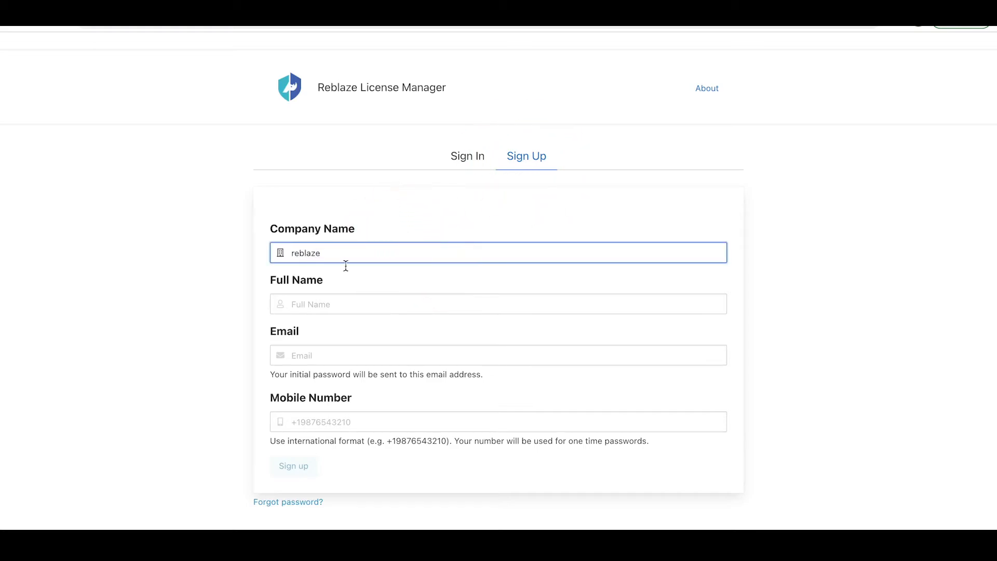
{"action": "left_click", "coordinate": [343, 297]}
{"action": "type", "text": "reblaze training"}
{"action": "left_click", "coordinate": [353, 353]}
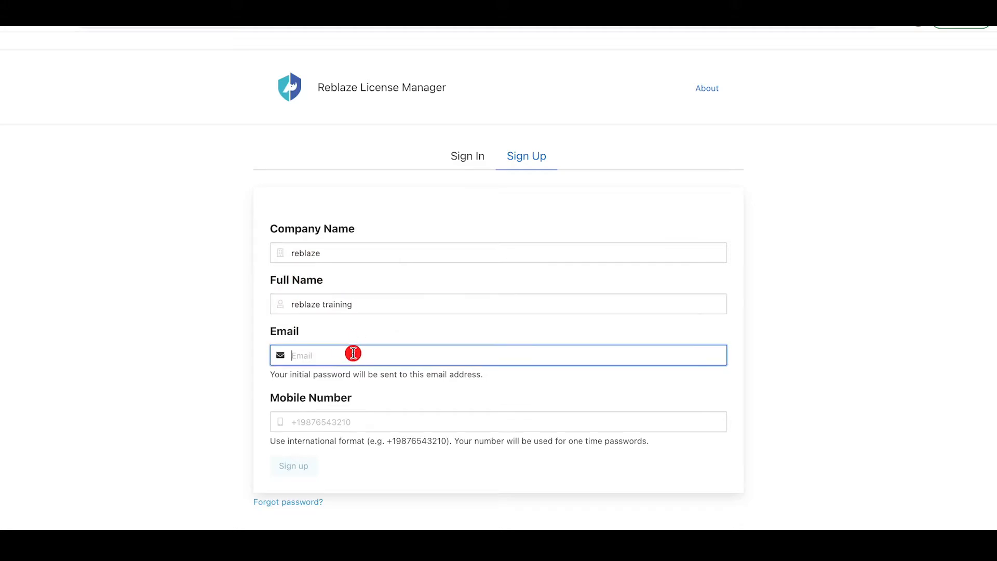
{"action": "left_click", "coordinate": [344, 415]}
{"action": "type", "text": "+1??????????"}
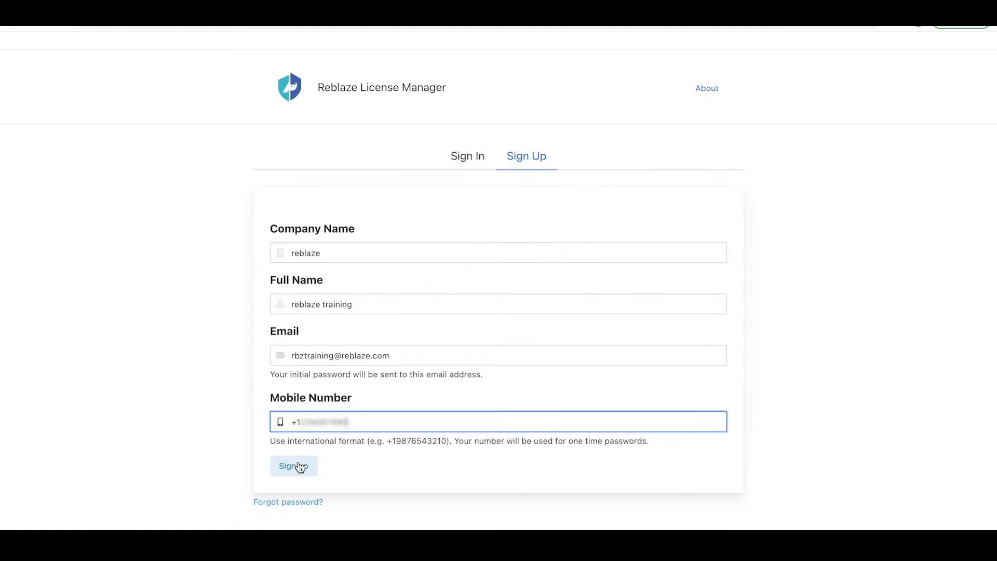
{"action": "left_click", "coordinate": [300, 466]}
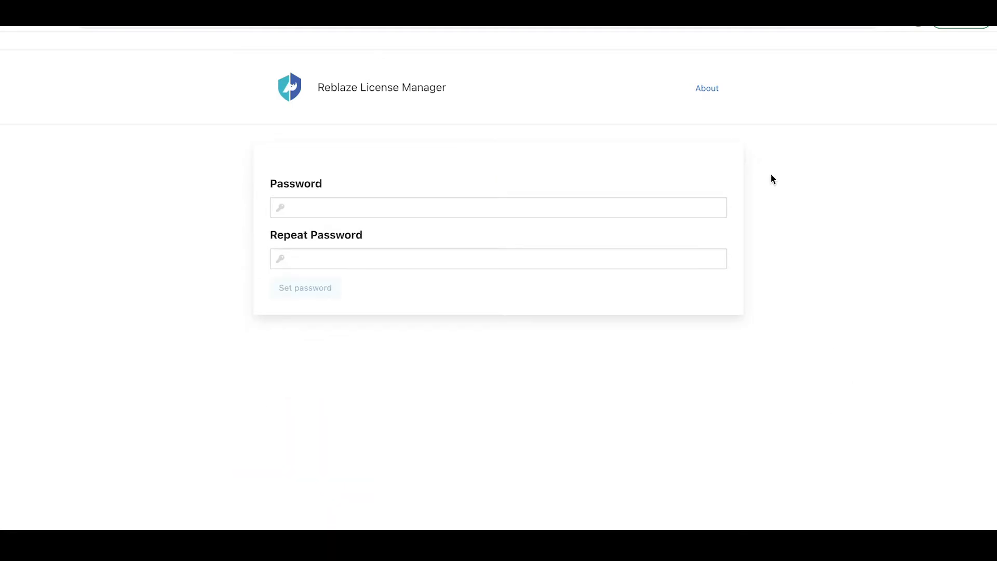
Enter and repeat the new account password, then save it
{"action": "left_click", "coordinate": [307, 207]}
{"action": "type", "text": "******"}
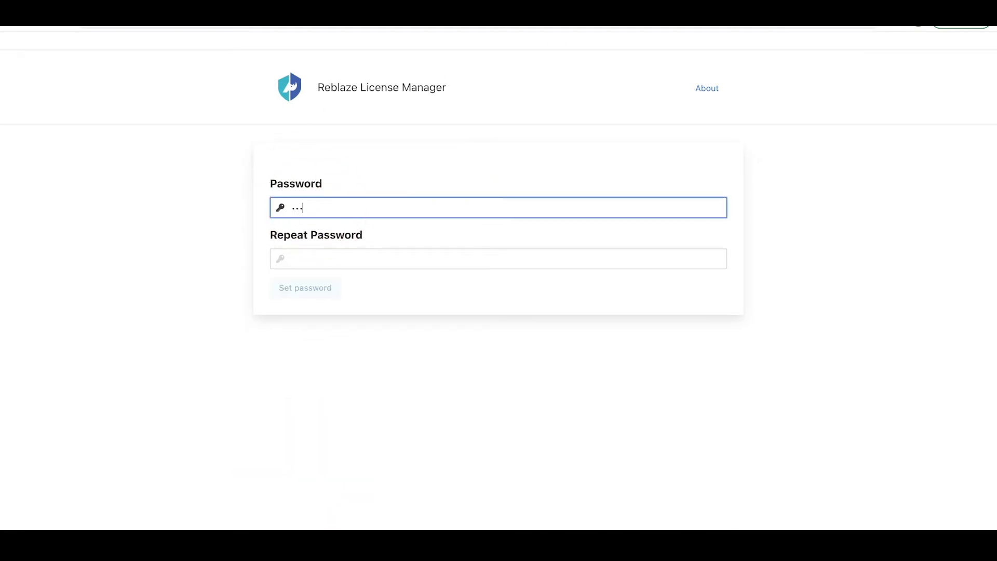
{"action": "type", "text": "**"}
{"action": "left_click", "coordinate": [303, 254]}
{"action": "type", "text": "********"}
{"action": "left_click", "coordinate": [303, 288]}
Sign in to License Manager with the account e-mail and password
{"action": "left_click", "coordinate": [338, 254]}
{"action": "left_click", "coordinate": [327, 296]}
{"action": "type", "text": "•••••••••"}
{"action": "left_click", "coordinate": [301, 336]}
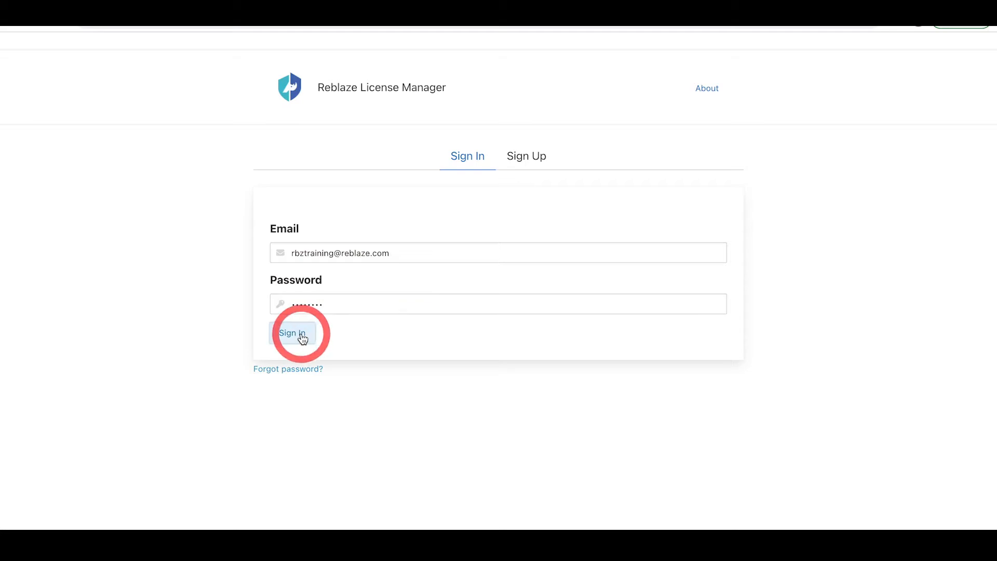
Dismiss the browser's save-password offer and generate a new Reblaze license for the account
{"action": "left_click", "coordinate": [866, 39]}
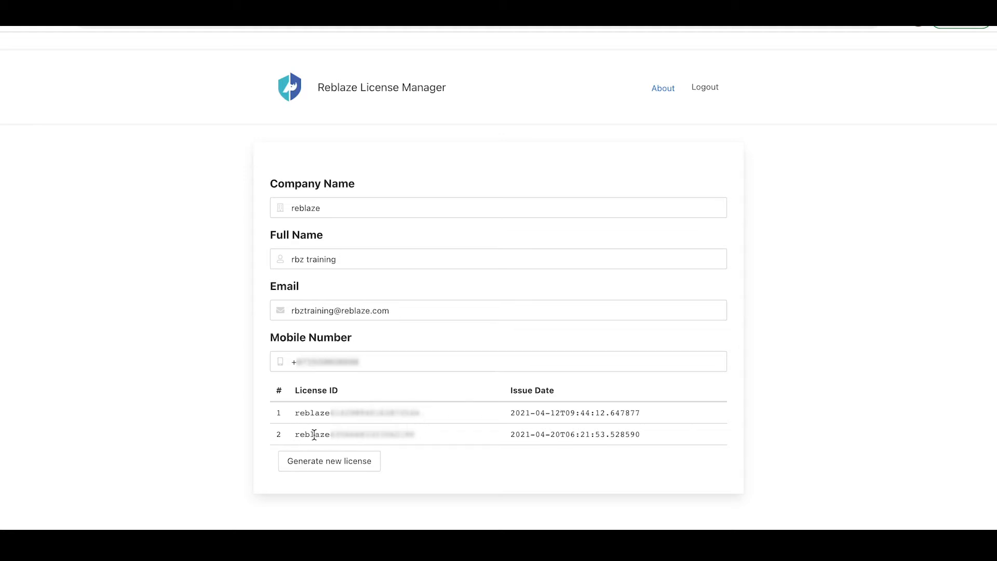
{"action": "left_click", "coordinate": [299, 461]}
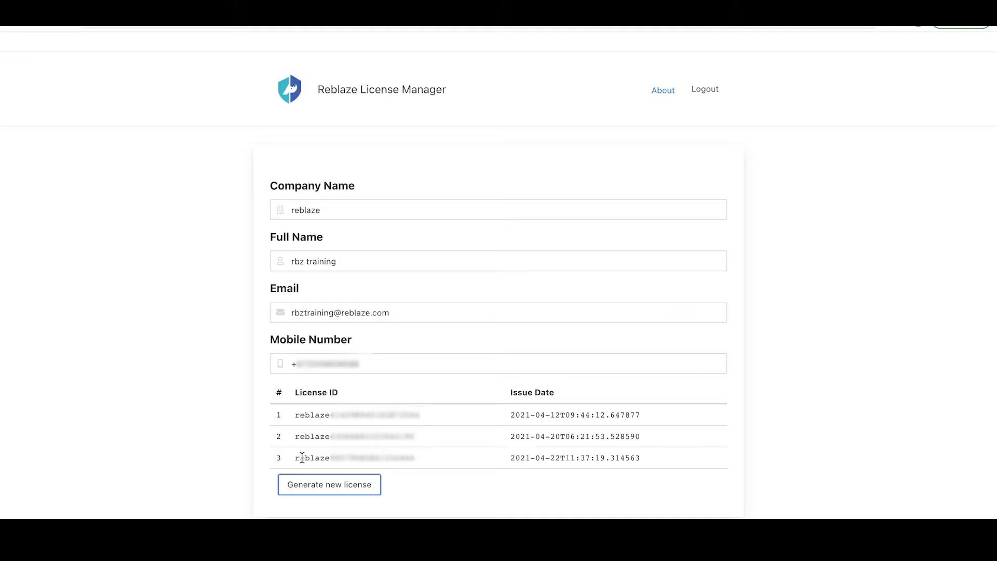
{"action": "scroll", "coordinate": [127, 202], "scroll_direction": "down", "scroll_amount": 1}
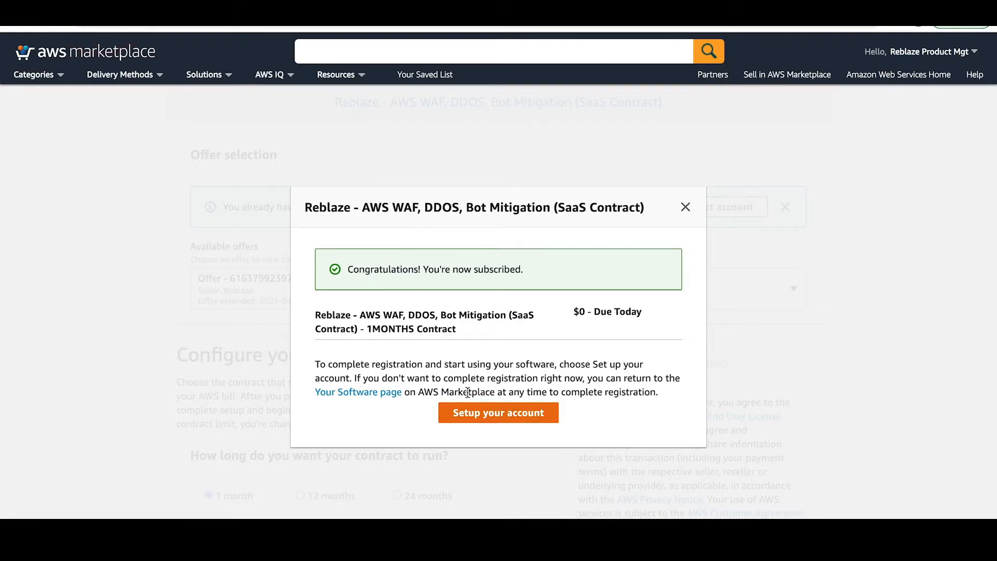
Close the subscription confirmation and search reblaze again to reach the Reblaze 2.14.0 BYOL listing
{"action": "left_click", "coordinate": [686, 209]}
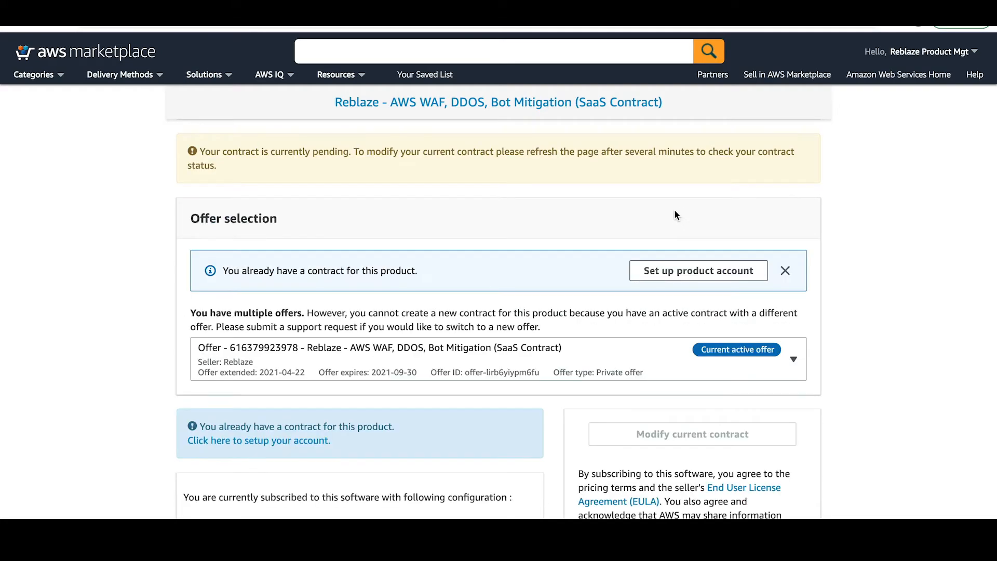
{"action": "left_click", "coordinate": [364, 51]}
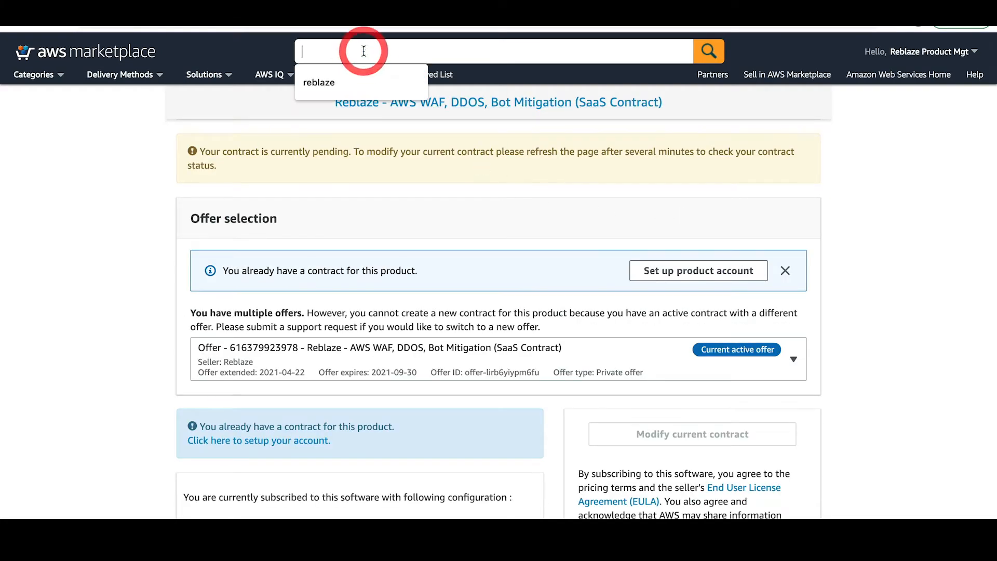
{"action": "left_click", "coordinate": [345, 83]}
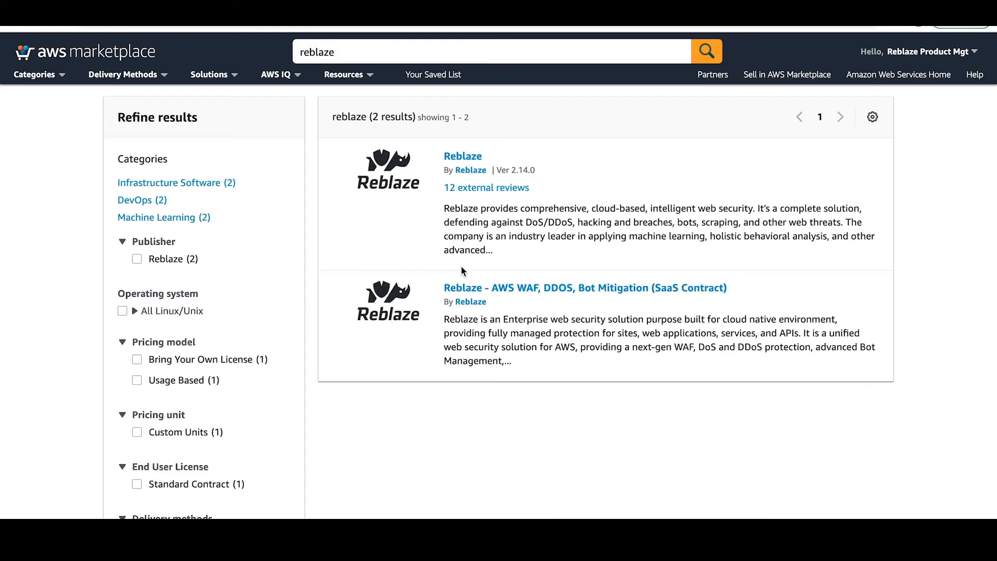
{"action": "left_click", "coordinate": [462, 158]}
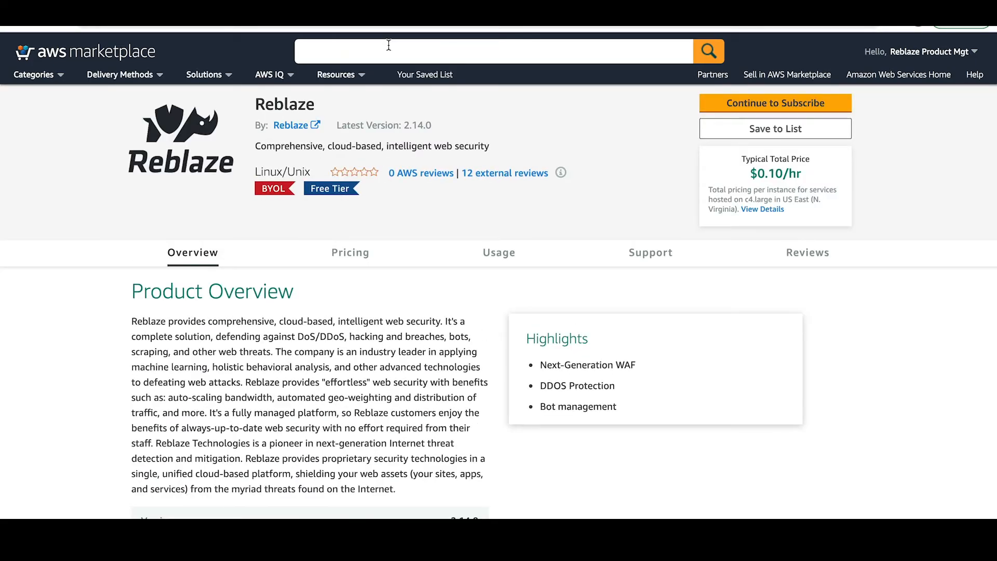
{"action": "scroll", "coordinate": [388, 52], "scroll_direction": "down", "scroll_amount": 1}
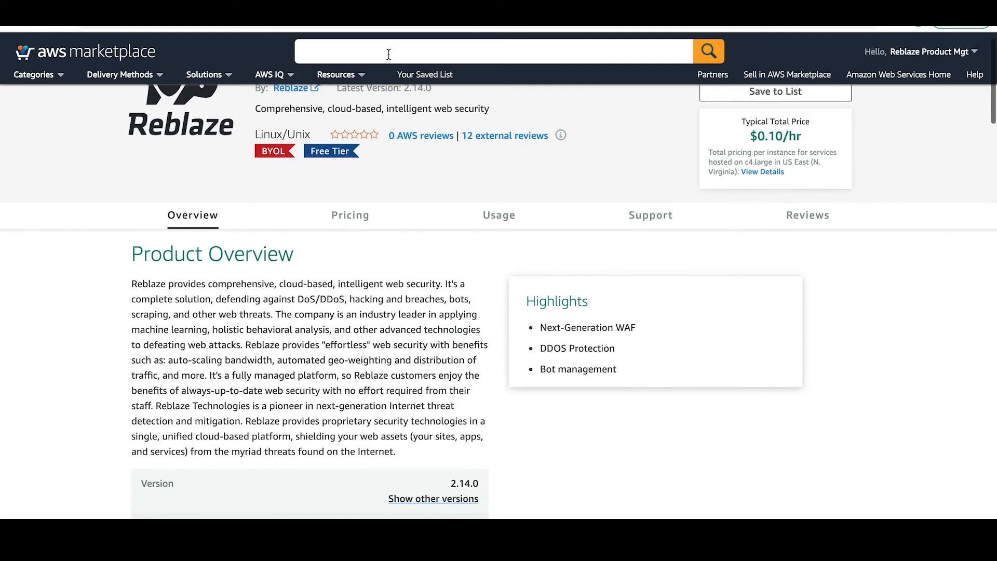
{"action": "scroll", "coordinate": [388, 52], "scroll_direction": "up", "scroll_amount": 1}
Subscribe to the Reblaze BYOL product and continue to its configuration
{"action": "left_click", "coordinate": [701, 103]}
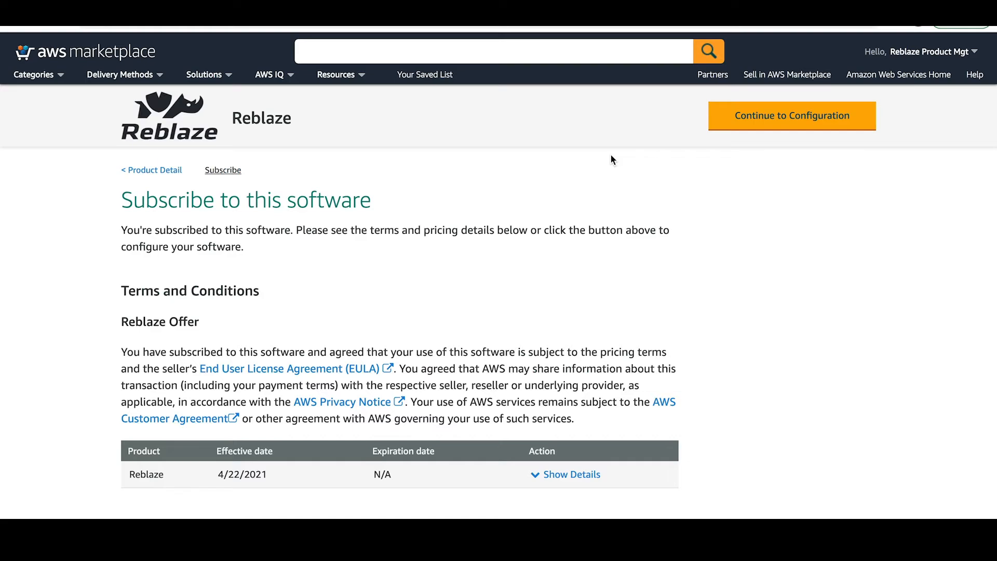
{"action": "scroll", "coordinate": [611, 155], "scroll_direction": "down", "scroll_amount": 1}
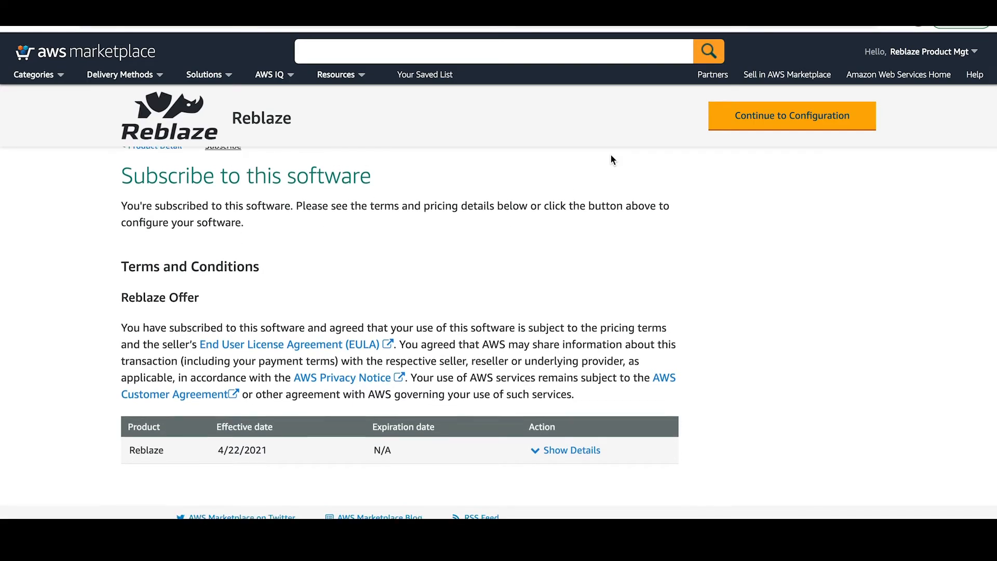
{"action": "scroll", "coordinate": [611, 155], "scroll_direction": "up", "scroll_amount": 1}
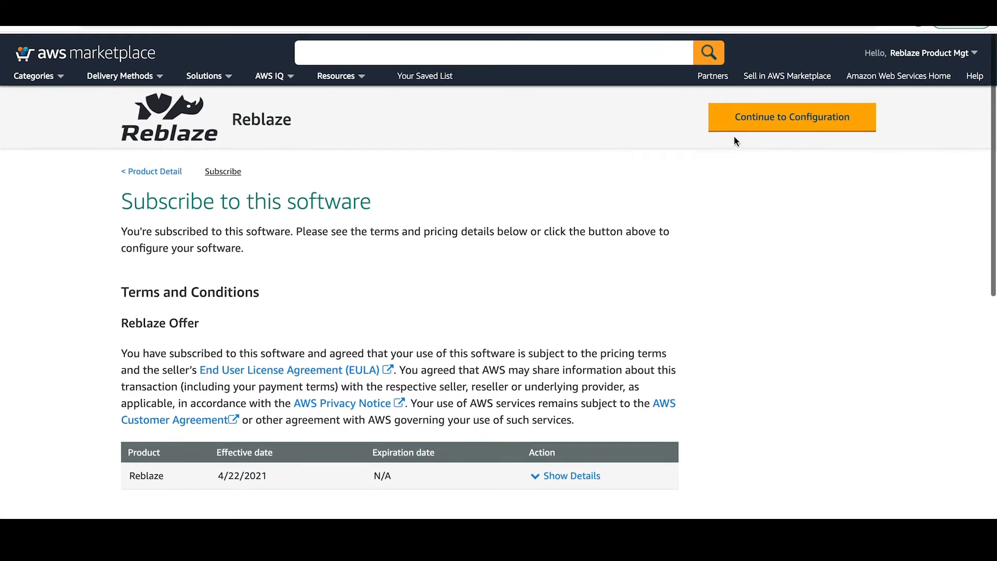
{"action": "left_click", "coordinate": [771, 125]}
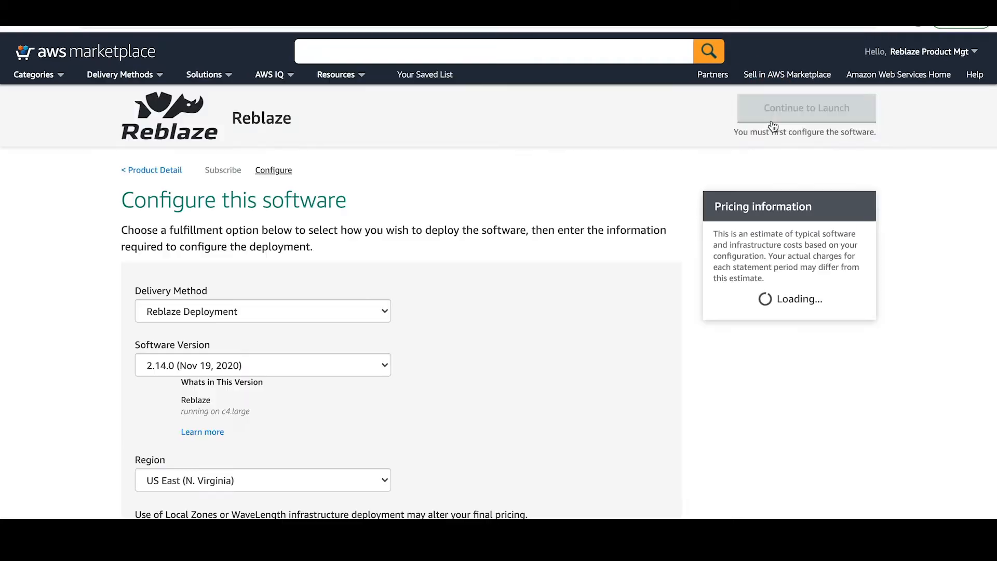
{"action": "scroll", "coordinate": [581, 248], "scroll_direction": "down", "scroll_amount": 1}
{"action": "scroll", "coordinate": [581, 248], "scroll_direction": "down", "scroll_amount": 2}
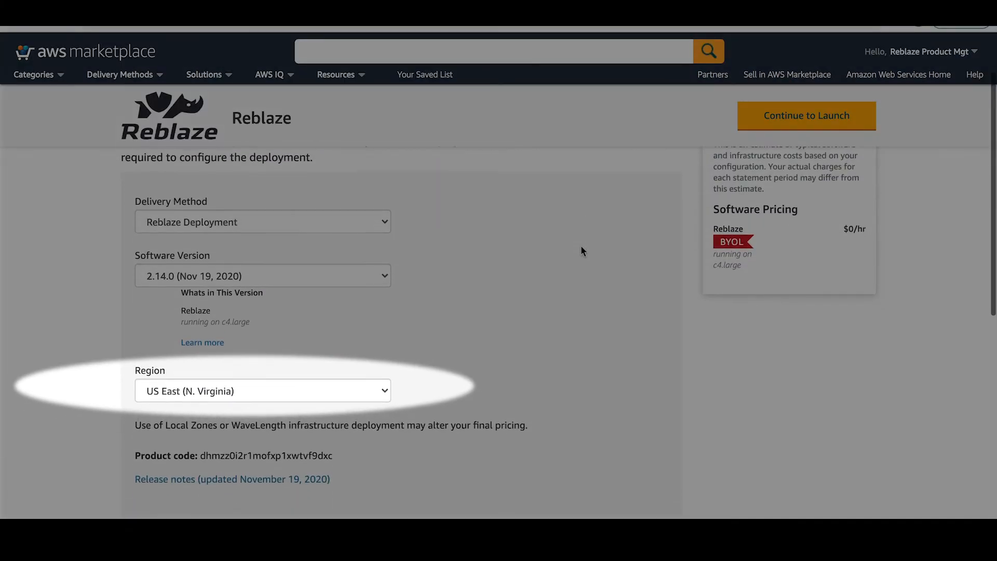
{"action": "scroll", "coordinate": [581, 251], "scroll_direction": "up", "scroll_amount": 3}
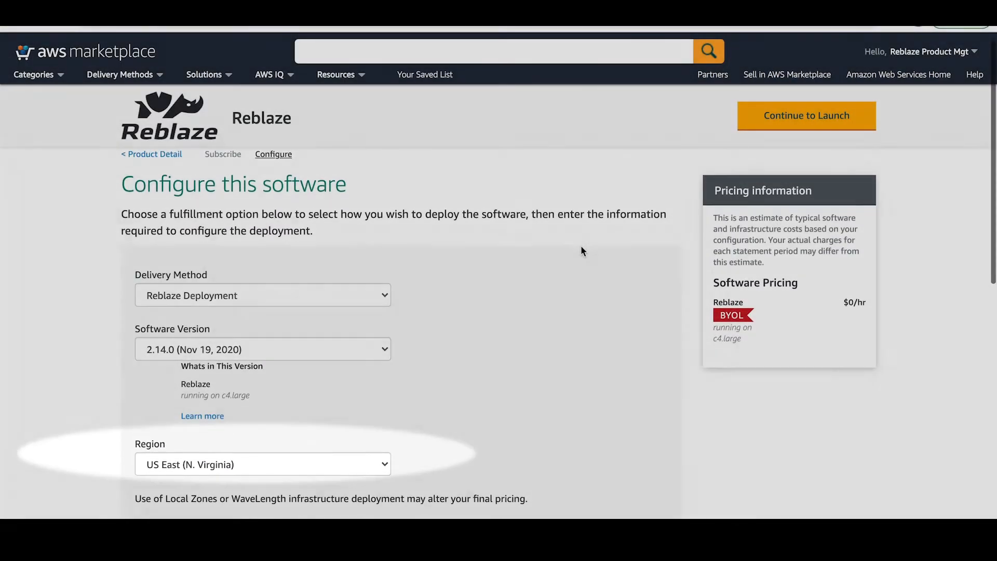
Pick Launch CloudFormation as the launch action and launch the software
{"action": "left_click", "coordinate": [761, 128]}
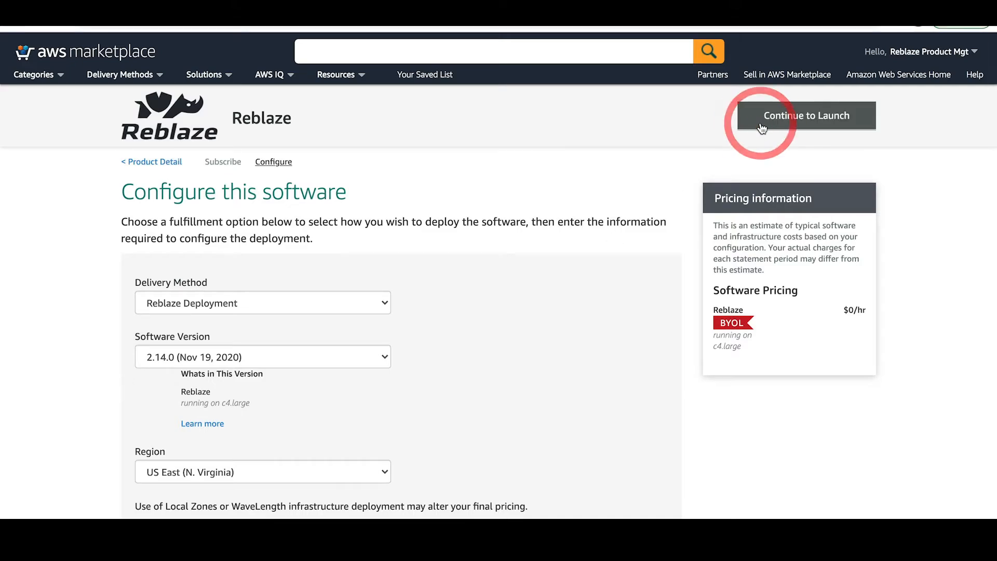
{"action": "scroll", "coordinate": [648, 150], "scroll_direction": "down", "scroll_amount": 3}
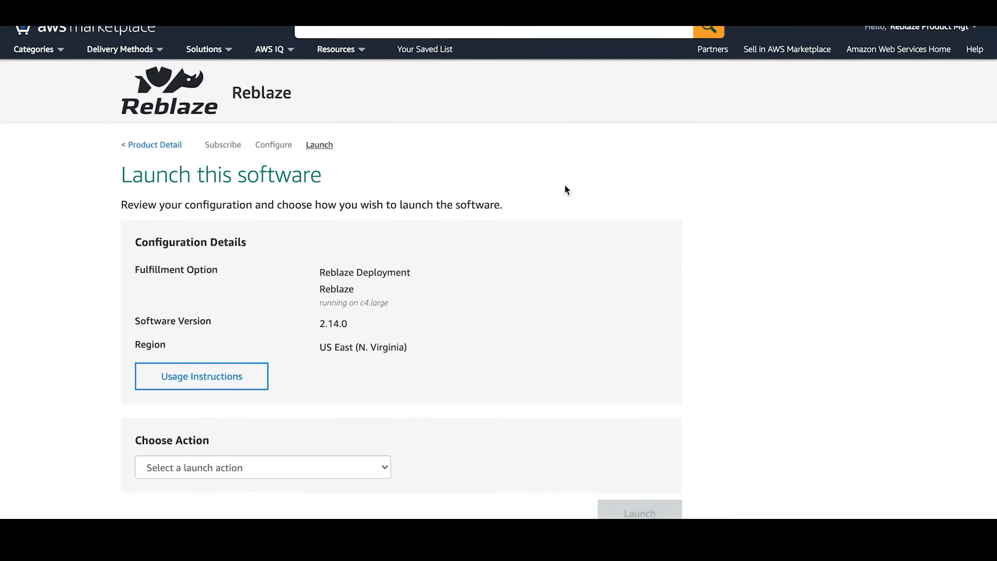
{"action": "left_click", "coordinate": [379, 338]}
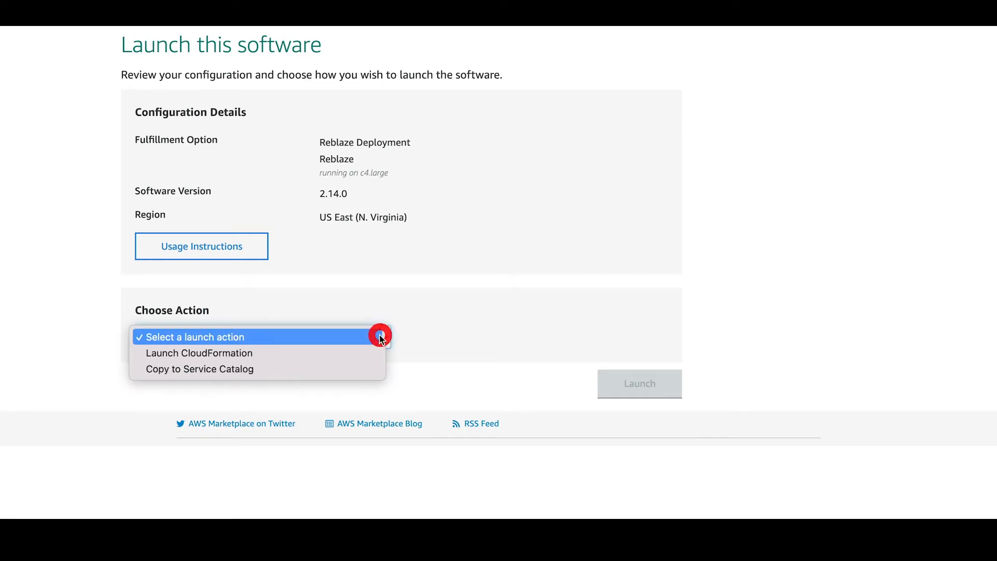
{"action": "left_click", "coordinate": [366, 353]}
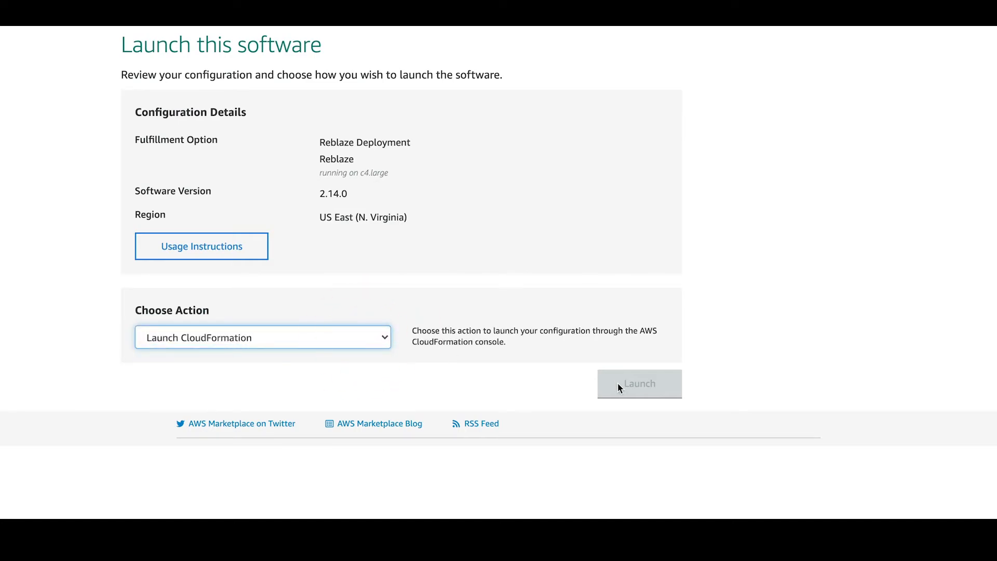
{"action": "scroll", "coordinate": [603, 357], "scroll_direction": "down", "scroll_amount": 1}
{"action": "left_click", "coordinate": [611, 358]}
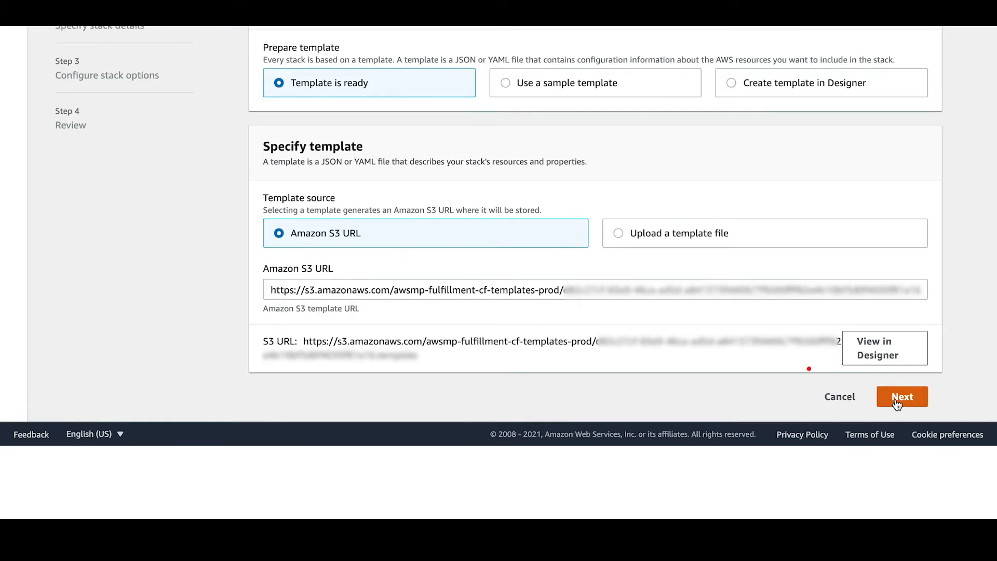
Use the ready template, name the stack awstraining, and select VPC vpc-b5735bcf
{"action": "left_click", "coordinate": [897, 400]}
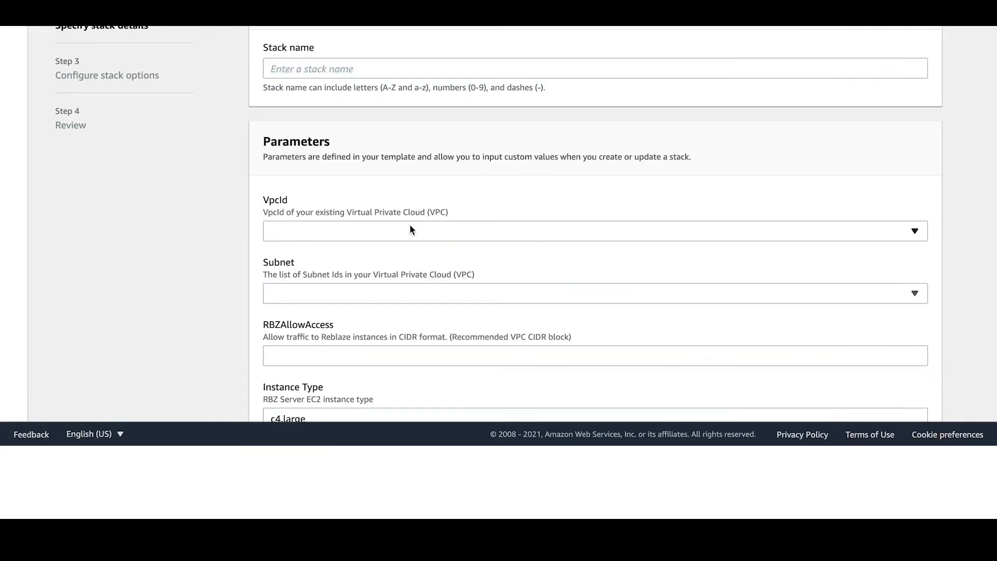
{"action": "left_click", "coordinate": [410, 230]}
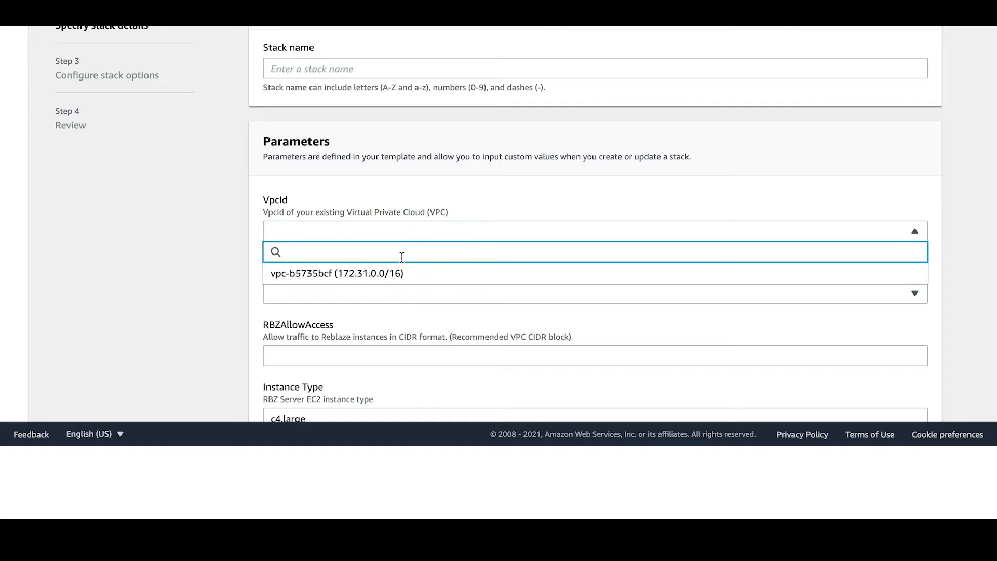
{"action": "left_click", "coordinate": [460, 273]}
{"action": "scroll", "coordinate": [449, 256], "scroll_direction": "down", "scroll_amount": 1}
{"action": "left_click", "coordinate": [346, 29]}
{"action": "type", "text": "aw"}
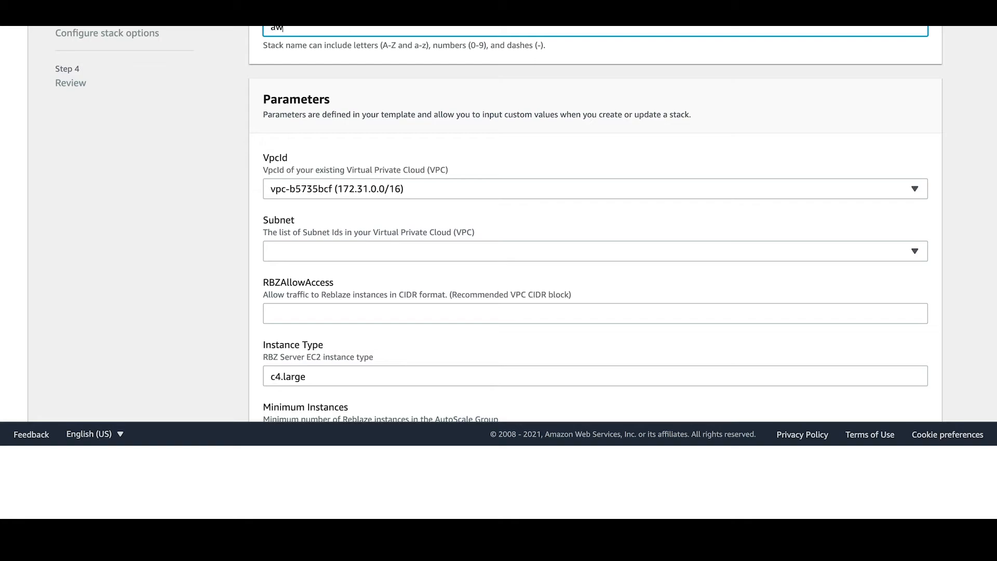
{"action": "type", "text": "straining"}
Select subnets subnet-16db775b, subnet-6c968b0b and subnet-5a001906
{"action": "scroll", "coordinate": [450, 221], "scroll_direction": "down", "scroll_amount": 1}
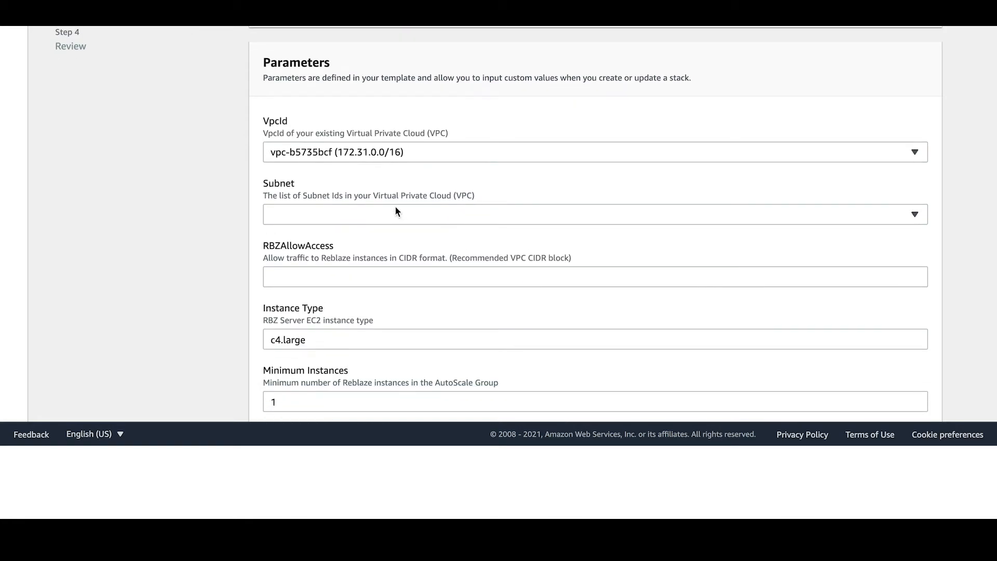
{"action": "left_click", "coordinate": [394, 215]}
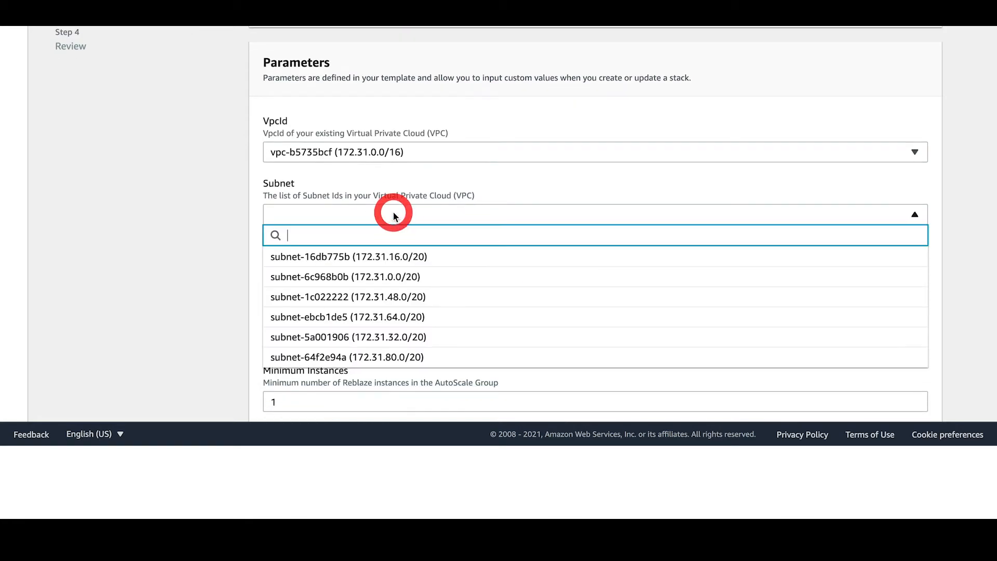
{"action": "left_click", "coordinate": [385, 255]}
{"action": "left_click", "coordinate": [385, 279]}
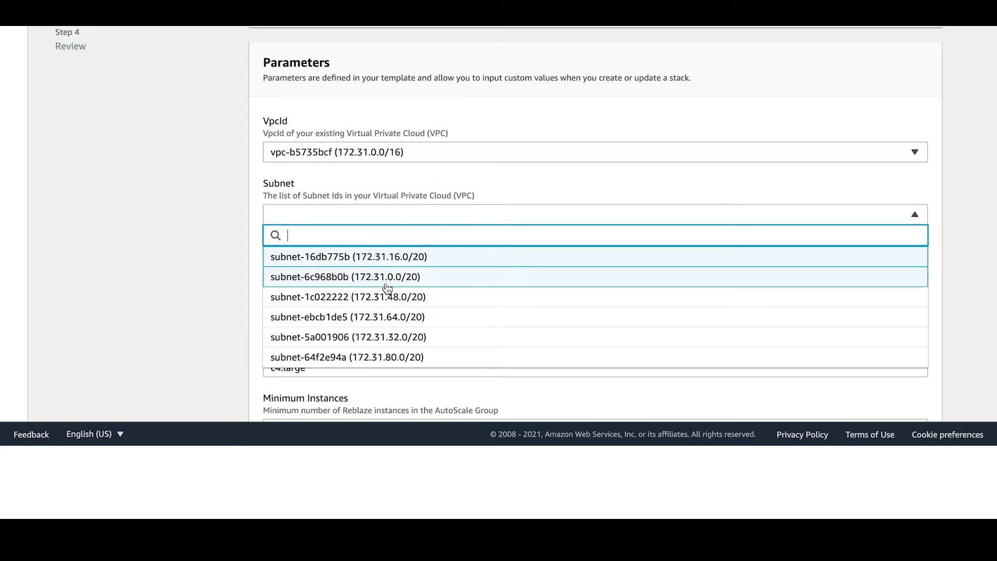
{"action": "left_click", "coordinate": [392, 335]}
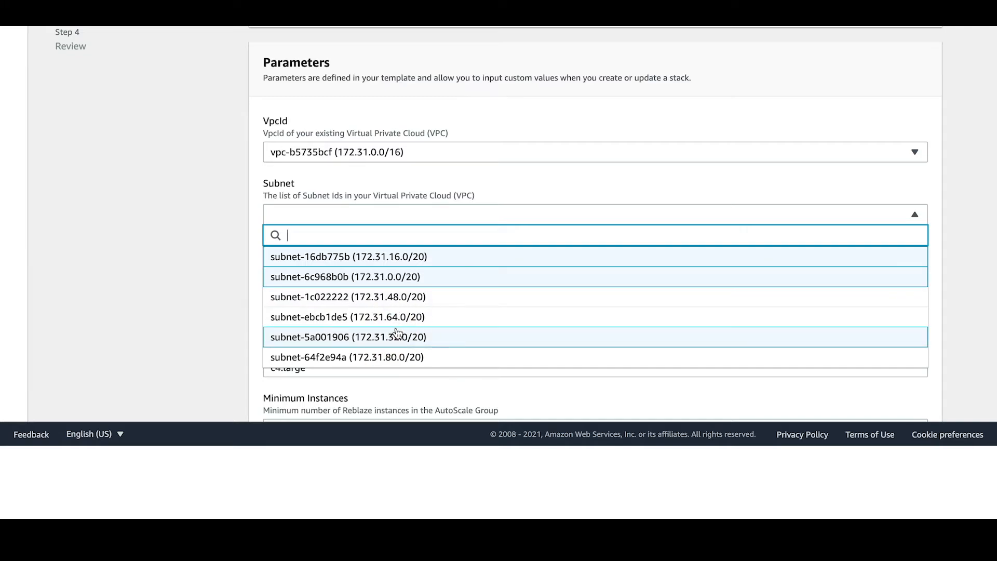
{"action": "left_click", "coordinate": [460, 383]}
Set RBZAllowAccess to 172.31.0.0/16, enter the notification e-mail, and paste the Reblaze licence ID
{"action": "left_click", "coordinate": [464, 300]}
{"action": "type", "text": "172.31.0.0/16"}
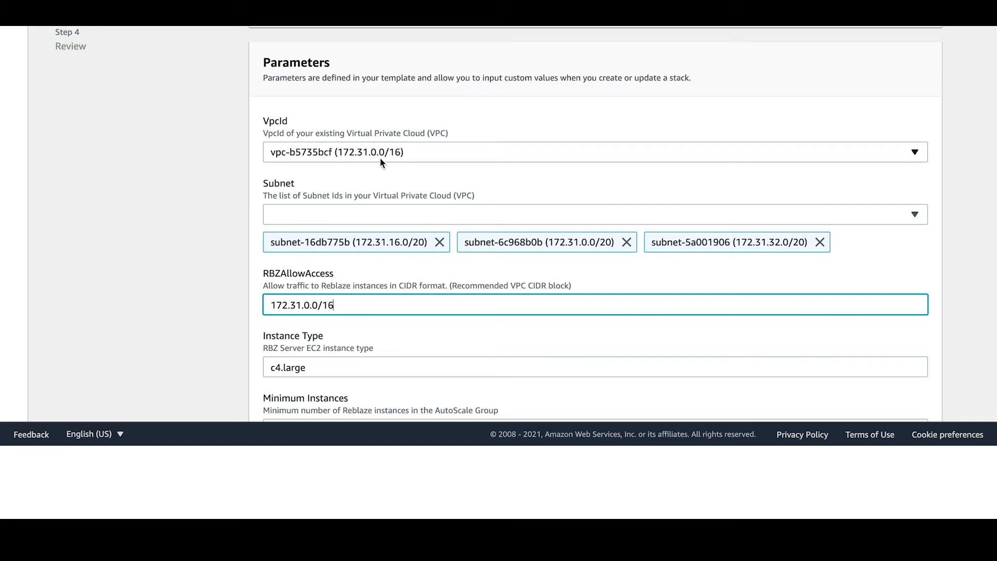
{"action": "scroll", "coordinate": [404, 255], "scroll_direction": "down", "scroll_amount": 5}
{"action": "left_click", "coordinate": [380, 292]}
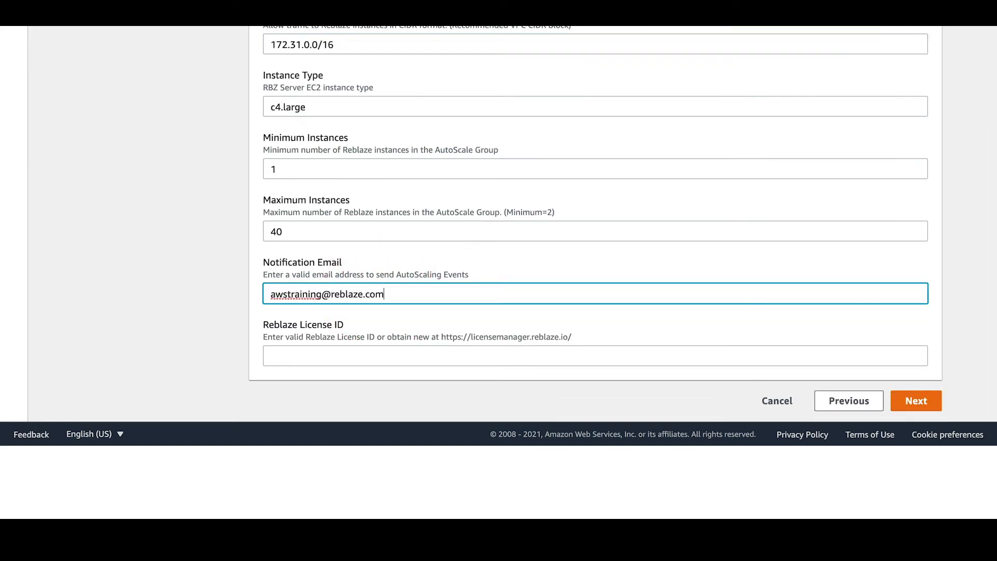
{"action": "left_click", "coordinate": [378, 355]}
{"action": "key", "text": "ctrl+v"}
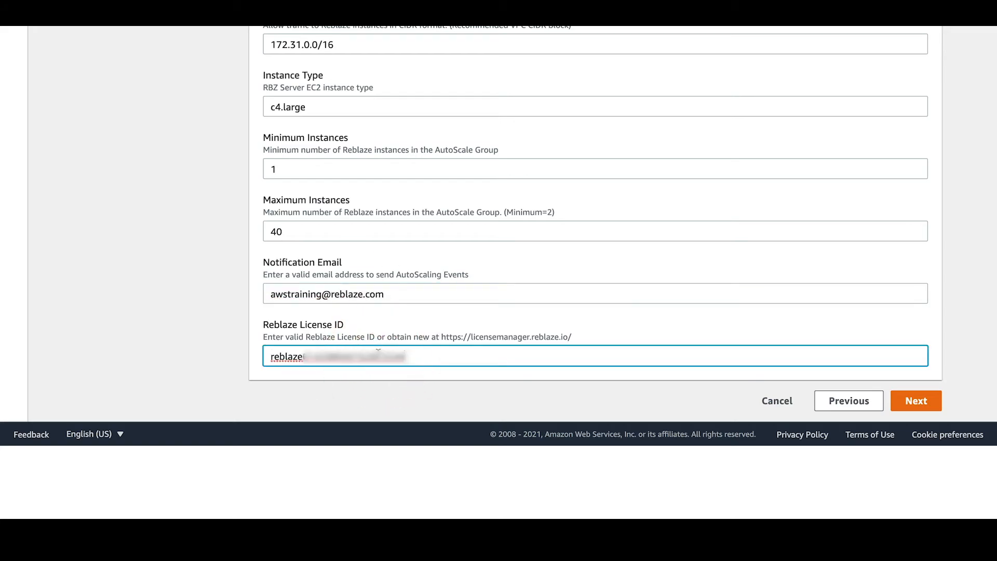
Keep the default stack options, review and create the awstraining stack, then view its Outputs
{"action": "left_click", "coordinate": [913, 401]}
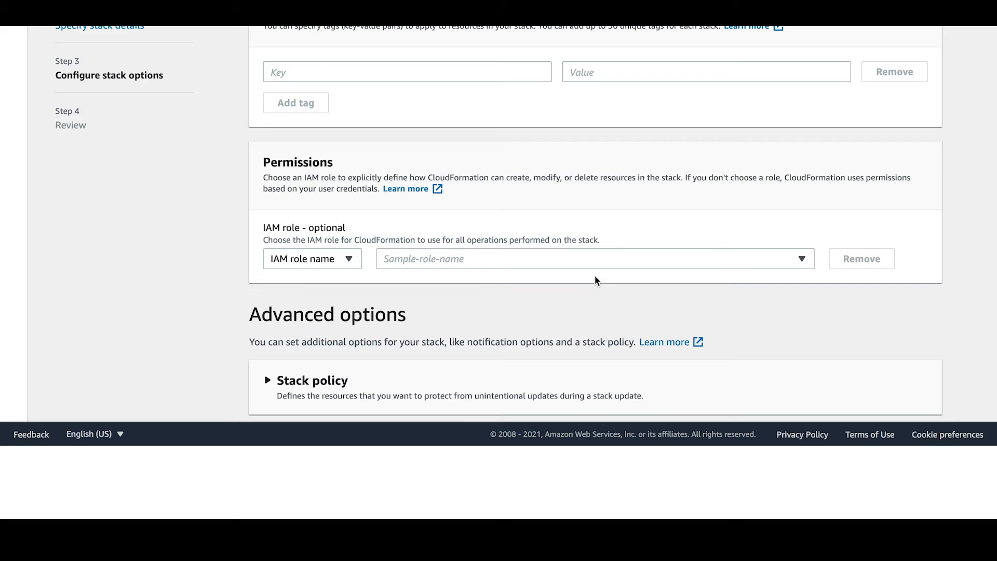
{"action": "scroll", "coordinate": [595, 280], "scroll_direction": "down", "scroll_amount": 5}
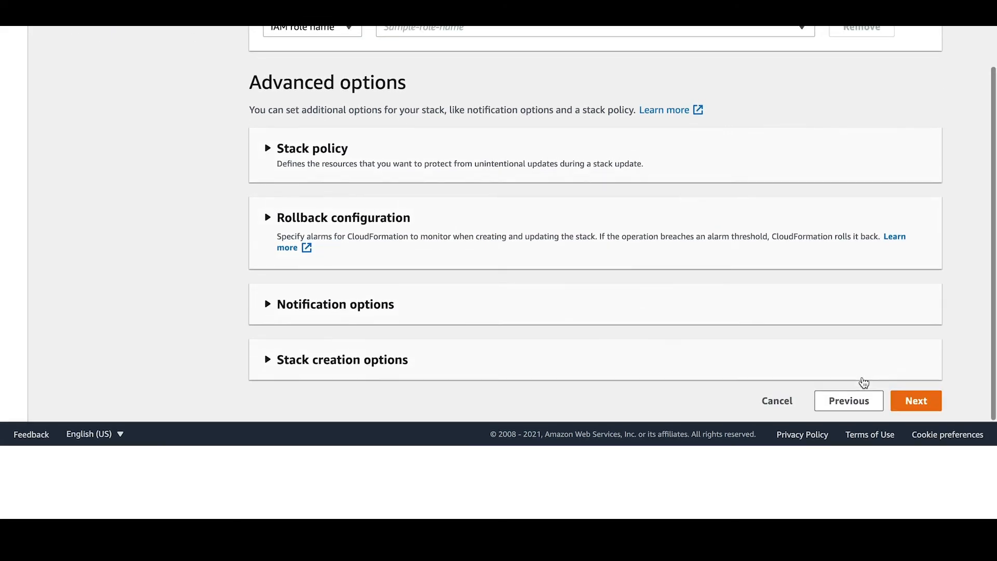
{"action": "left_click", "coordinate": [917, 409]}
{"action": "scroll", "coordinate": [773, 352], "scroll_direction": "down", "scroll_amount": 1}
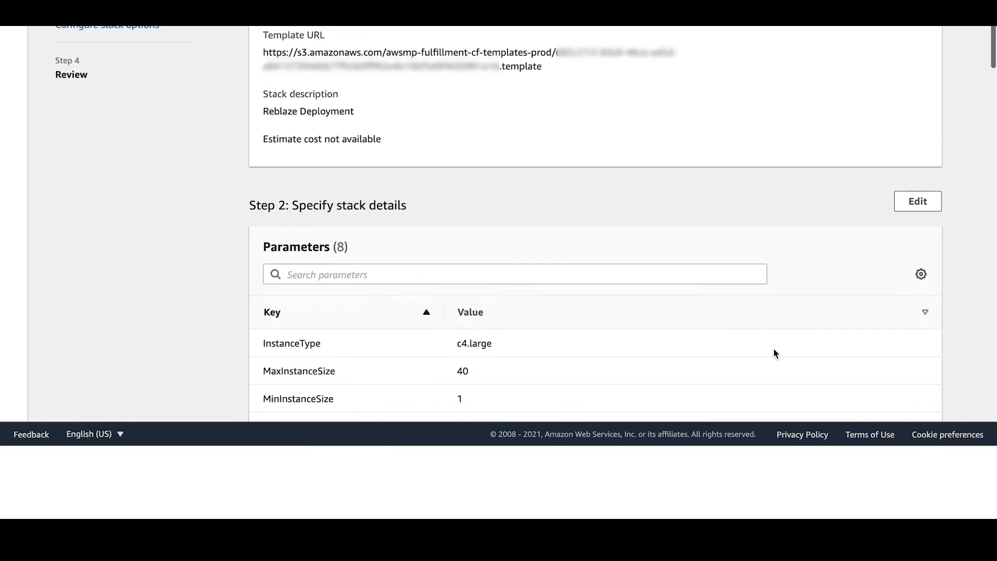
{"action": "scroll", "coordinate": [774, 353], "scroll_direction": "down", "scroll_amount": 6}
{"action": "scroll", "coordinate": [774, 353], "scroll_direction": "down", "scroll_amount": 8}
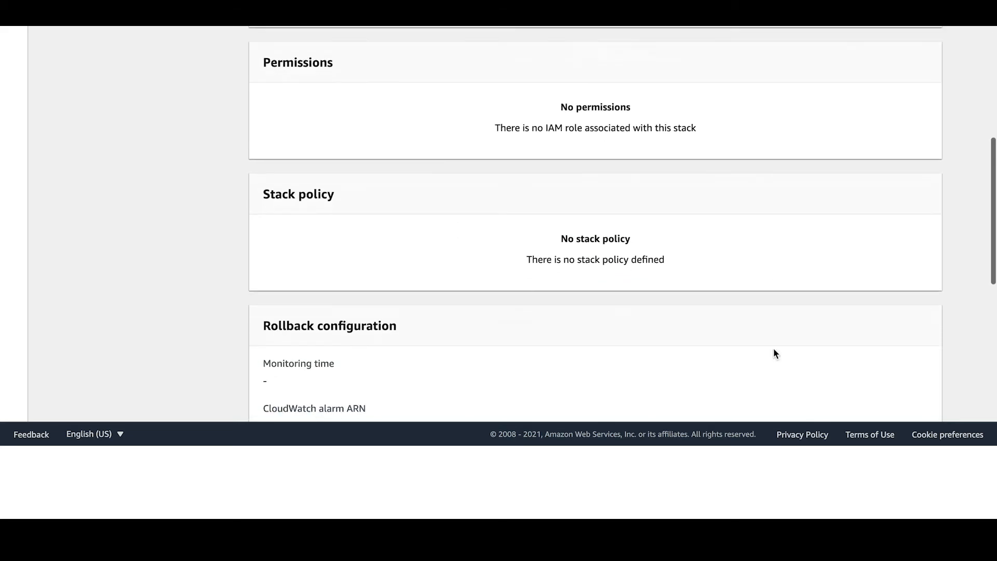
{"action": "scroll", "coordinate": [774, 353], "scroll_direction": "down", "scroll_amount": 9}
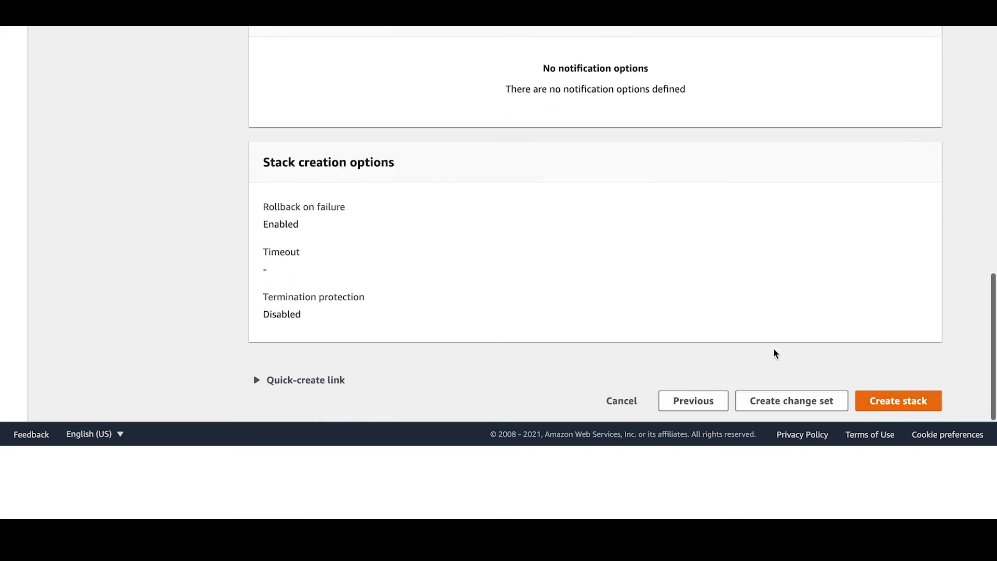
{"action": "left_click", "coordinate": [896, 402]}
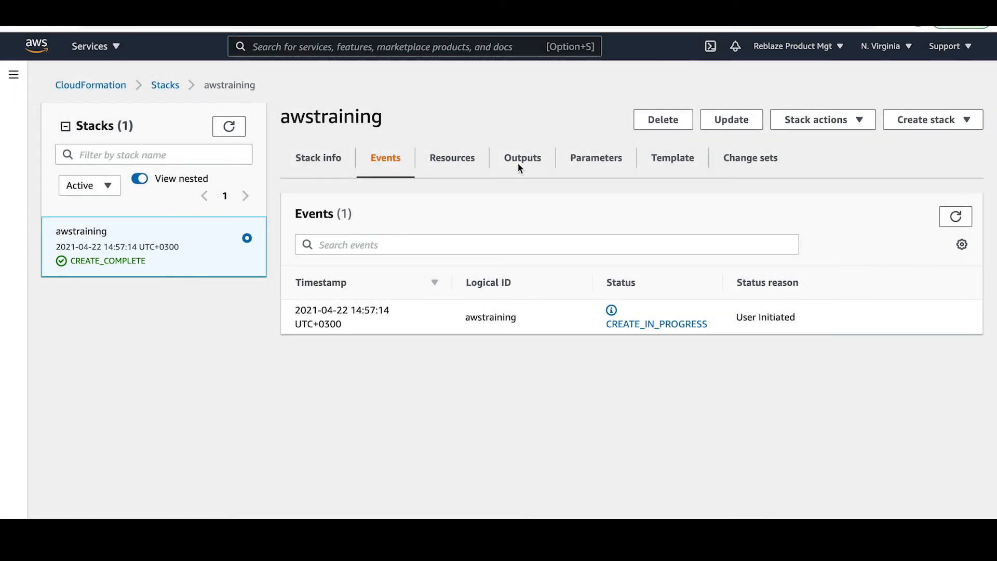
{"action": "left_click", "coordinate": [518, 162]}
Open the ManagementConsoleUrl and log in to Reblaze with the saved email and password
{"action": "left_click", "coordinate": [473, 323]}
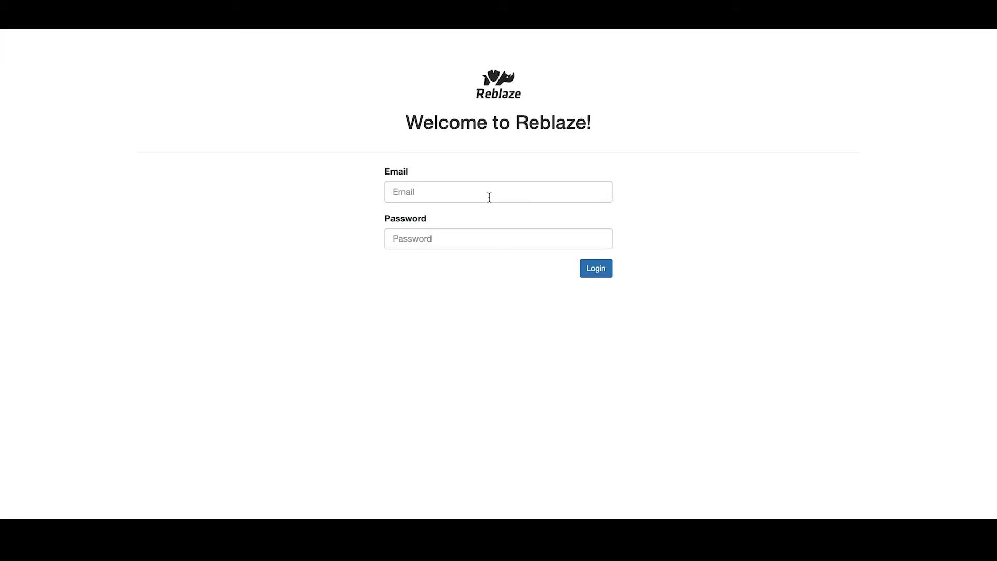
{"action": "left_click", "coordinate": [490, 196]}
{"action": "left_click", "coordinate": [479, 236]}
{"action": "left_click", "coordinate": [474, 237]}
{"action": "type", "text": "****"}
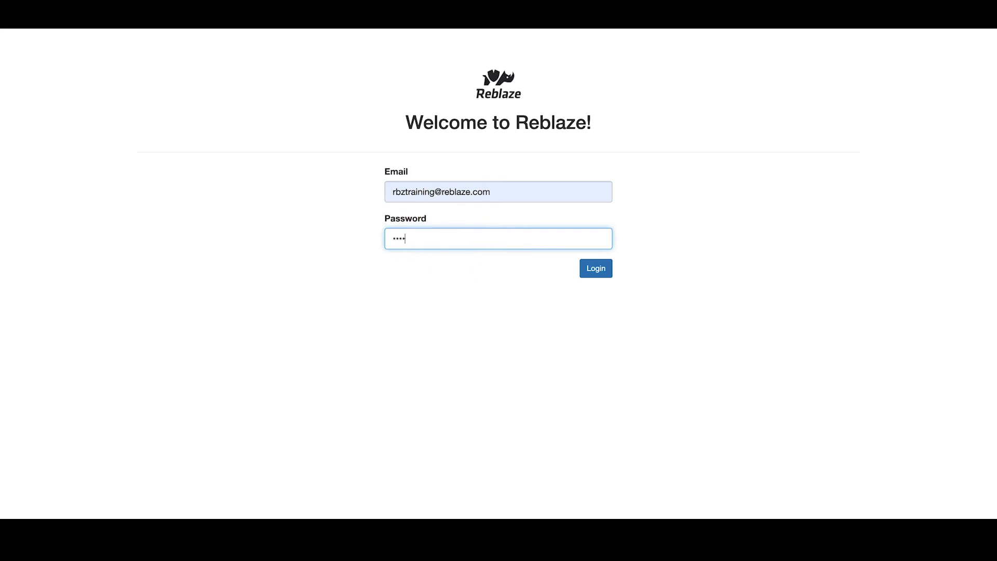
{"action": "left_click", "coordinate": [596, 268]}
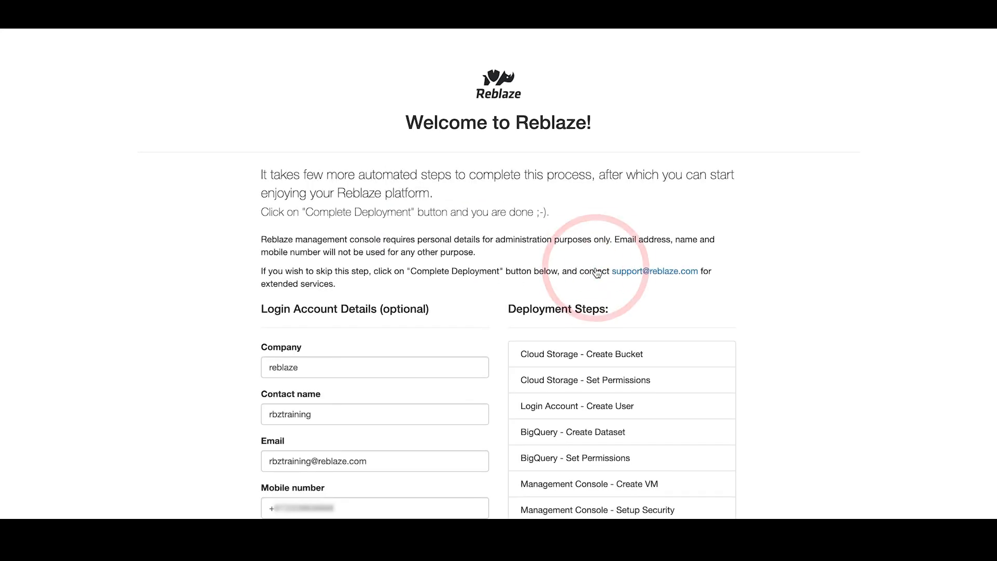
Finish the Reblaze deployment with Complete Deployment!
{"action": "scroll", "coordinate": [596, 275], "scroll_direction": "down", "scroll_amount": 2}
{"action": "scroll", "coordinate": [597, 279], "scroll_direction": "down", "scroll_amount": 2}
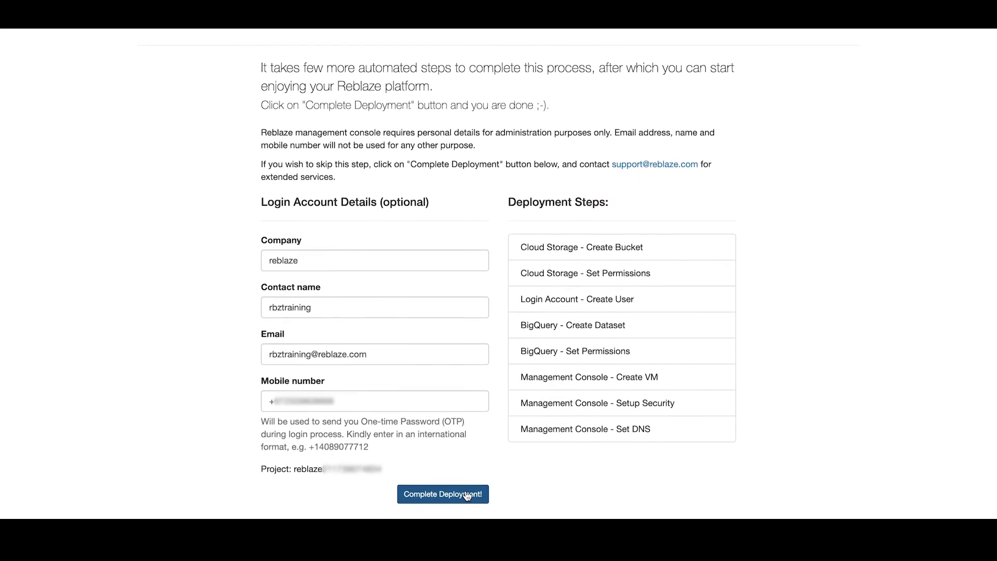
{"action": "left_click", "coordinate": [444, 491]}
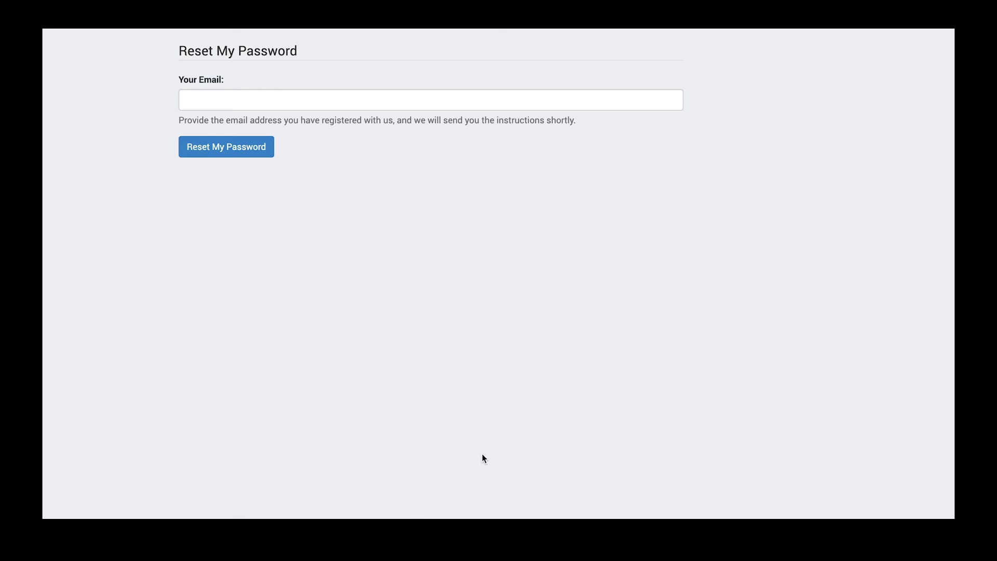
Request a password reset for the registered account email
{"action": "left_click", "coordinate": [207, 100]}
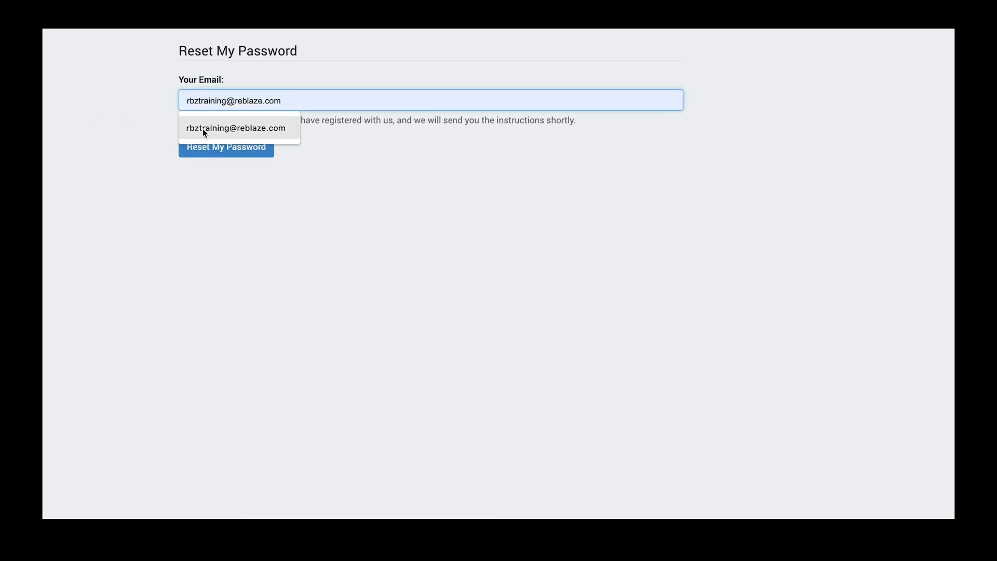
{"action": "left_click", "coordinate": [203, 128]}
{"action": "left_click", "coordinate": [205, 148]}
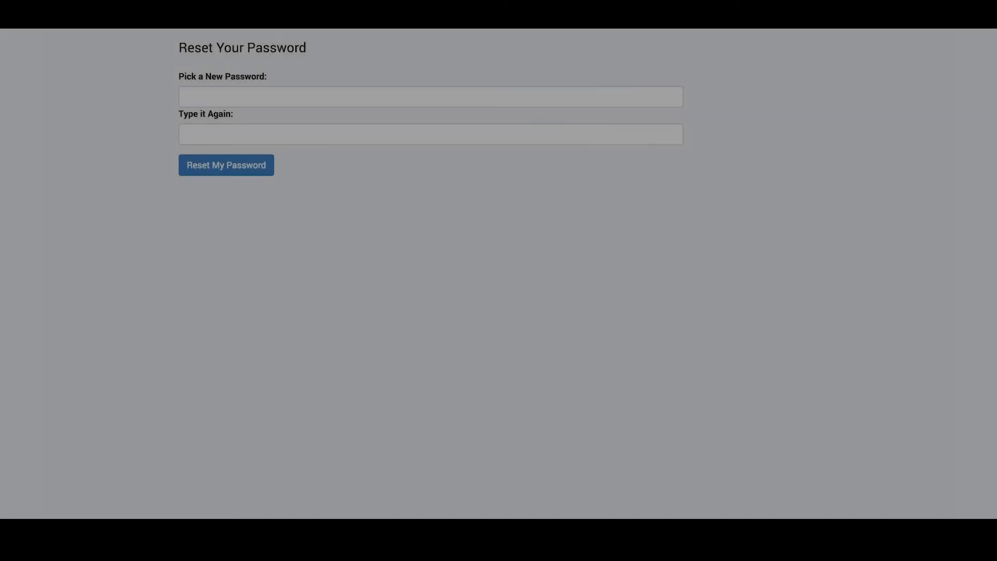
Enter the new admin password in both fields and save it
{"action": "left_click", "coordinate": [392, 91]}
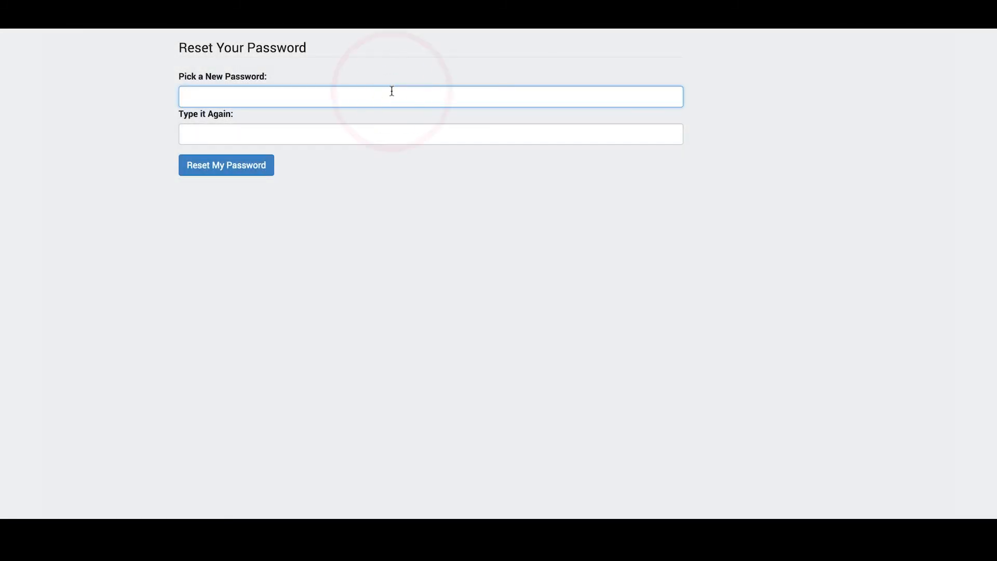
{"action": "type", "text": "••••"}
{"action": "type", "text": "•••••"}
{"action": "key", "text": "Tab"}
{"action": "type", "text": "••••••"}
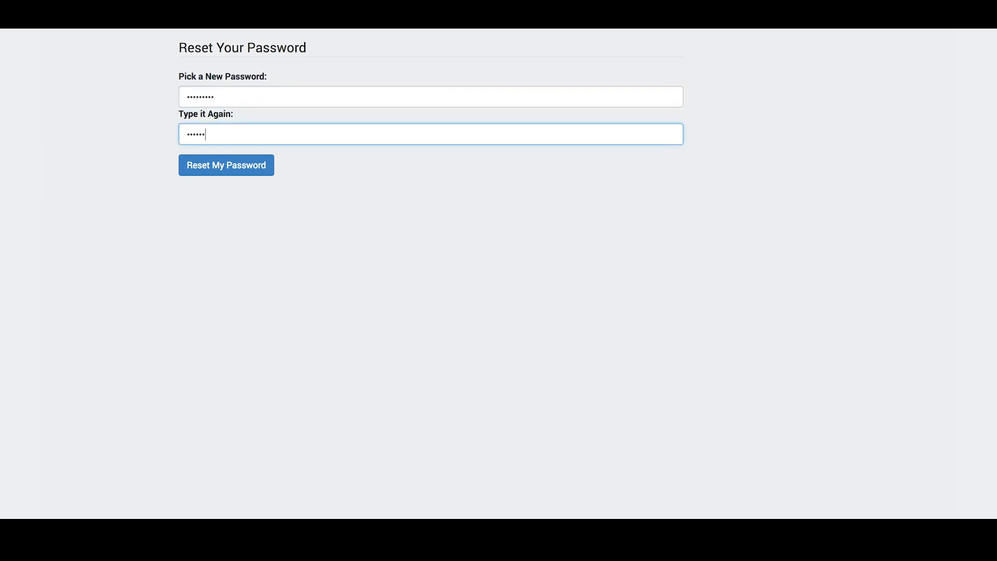
{"action": "left_click", "coordinate": [255, 174]}
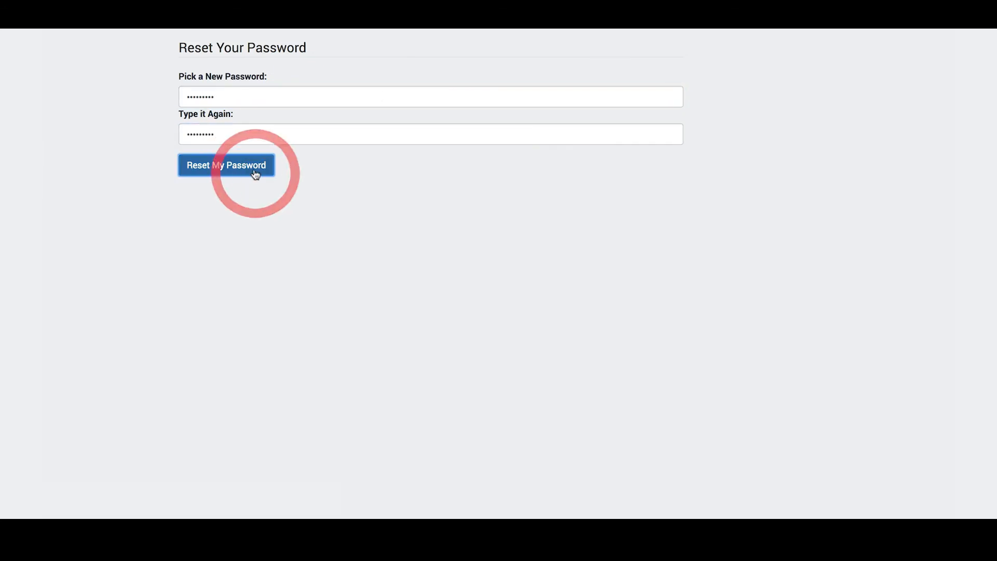